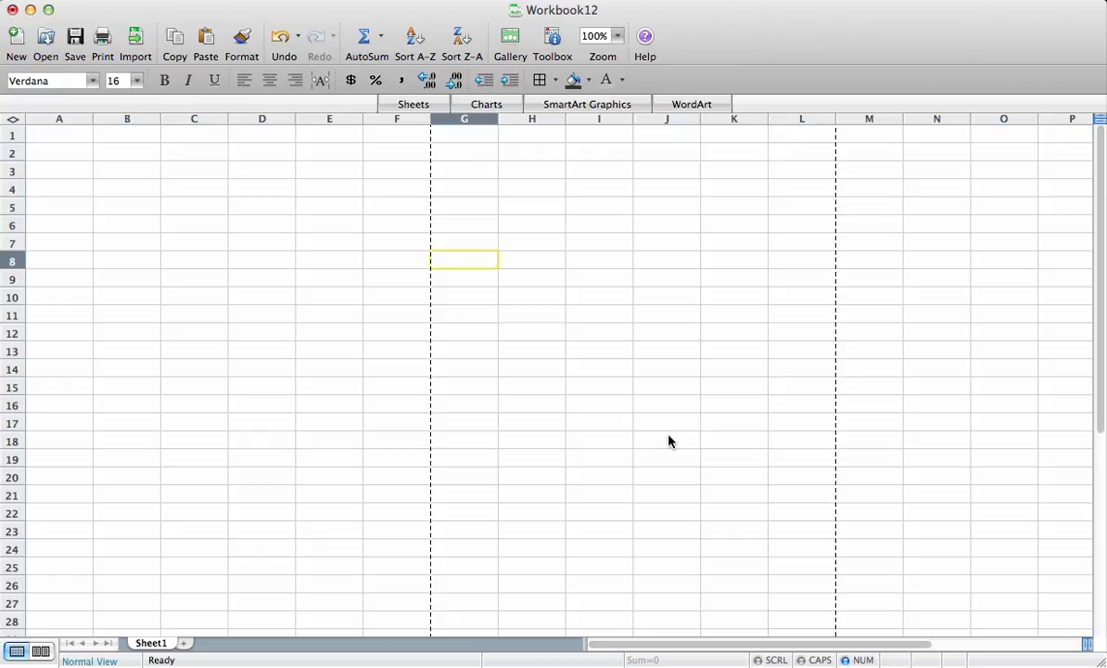
Enter the headers x in A1 and f(x) in B1
click(57, 135)
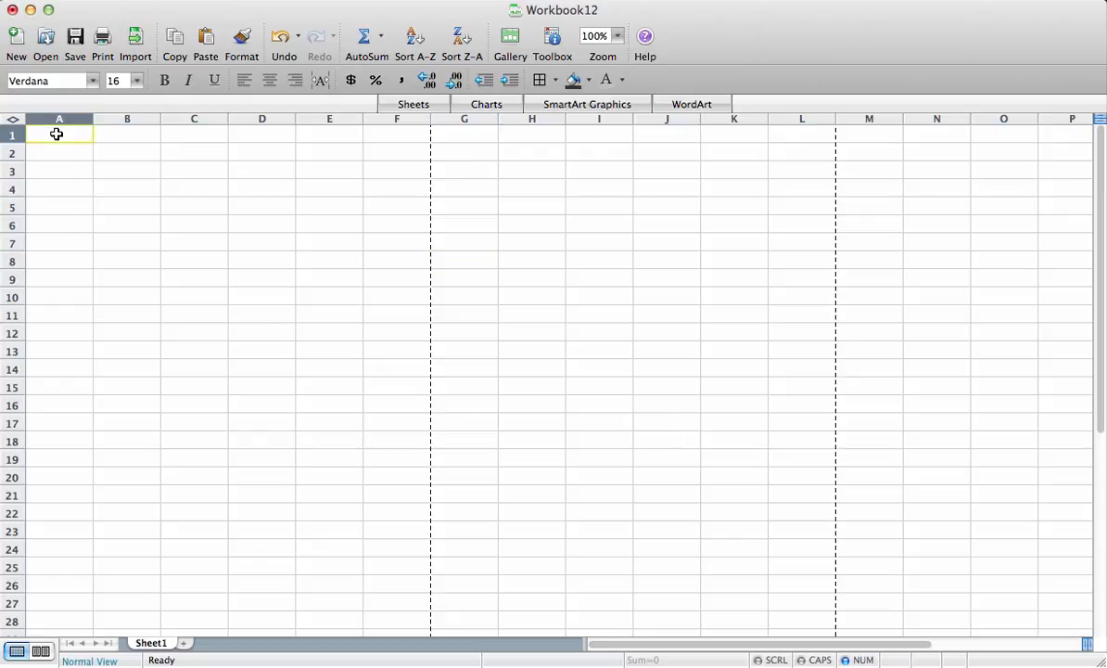
text(x)
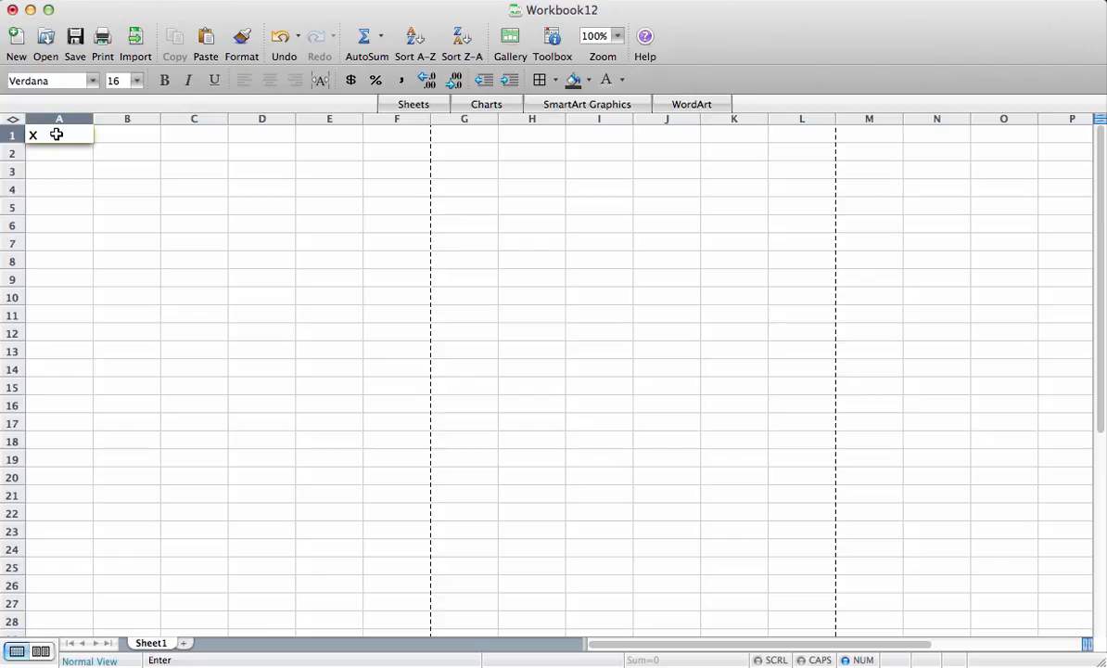
key(Return)
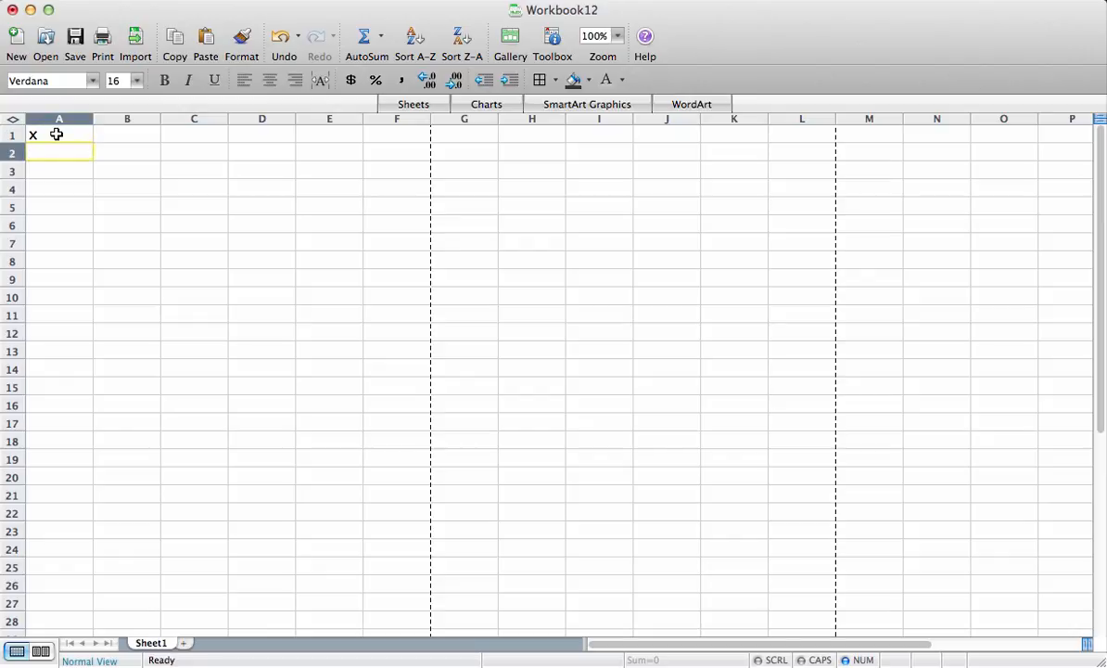
click(113, 134)
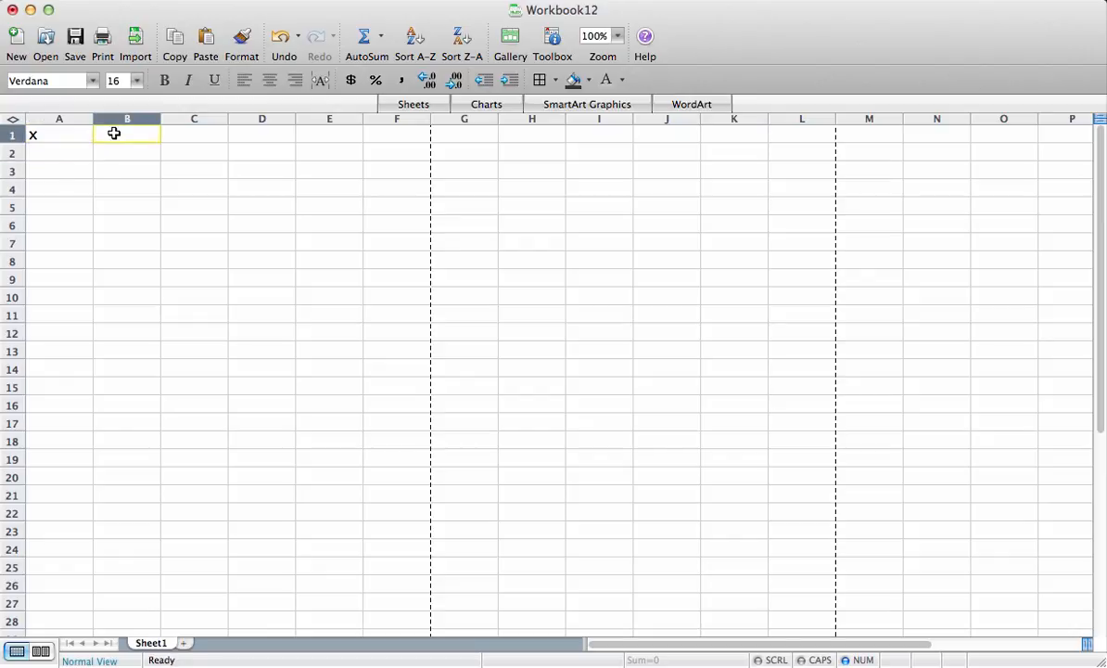
text(f(x))
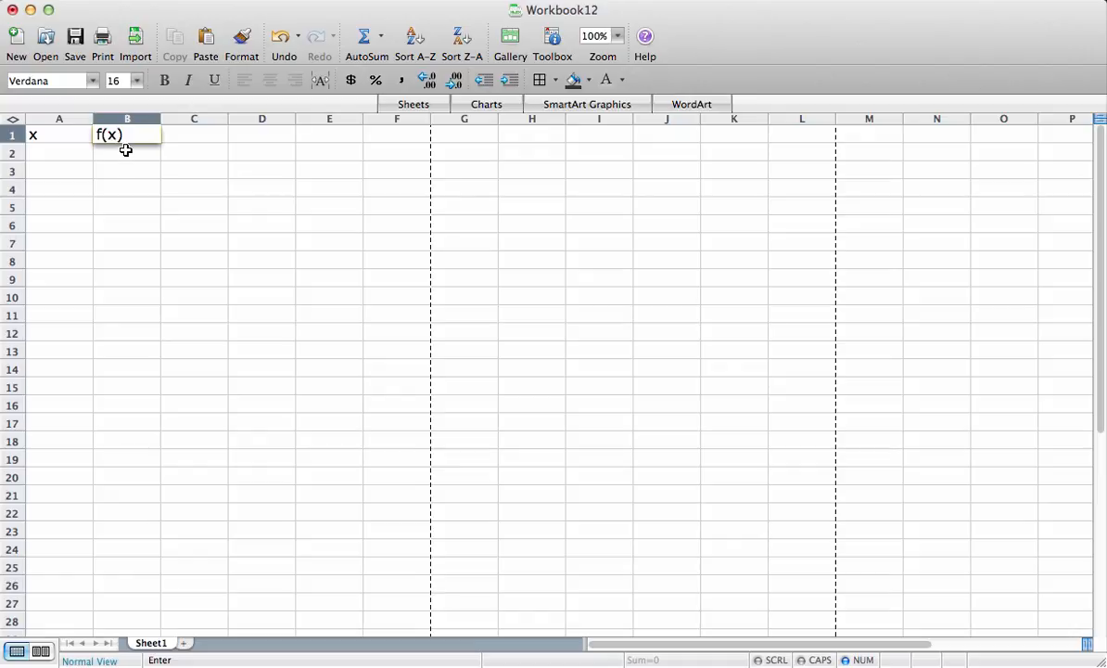
click(67, 154)
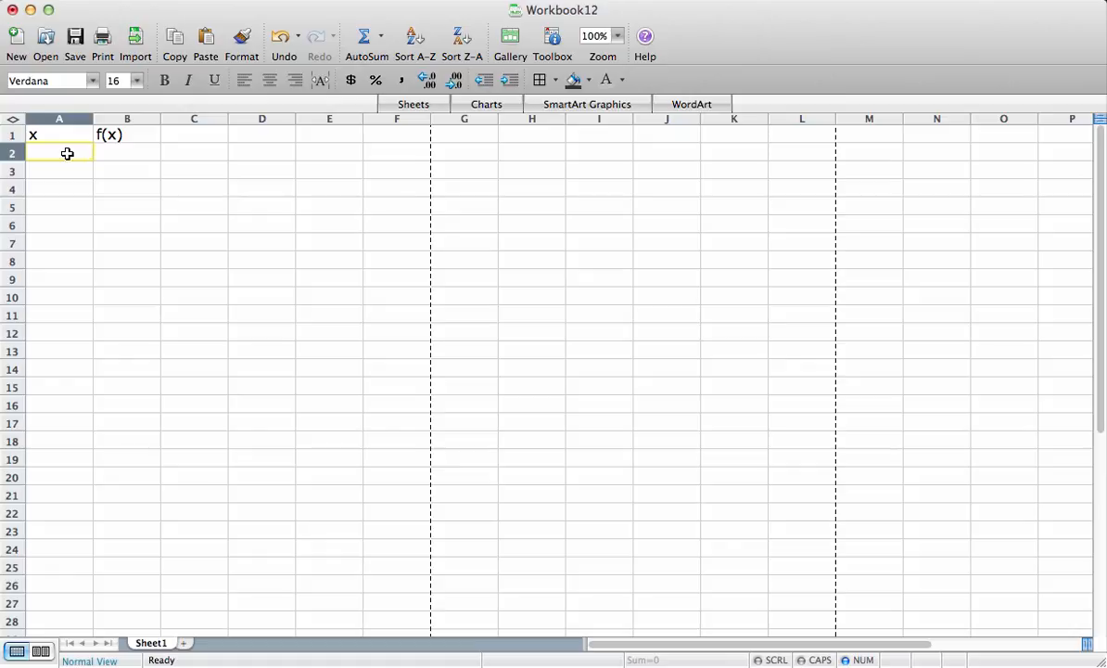
Enter -1 in A2 and -0.95 in A3 as the start of the x series
double_click(66, 153)
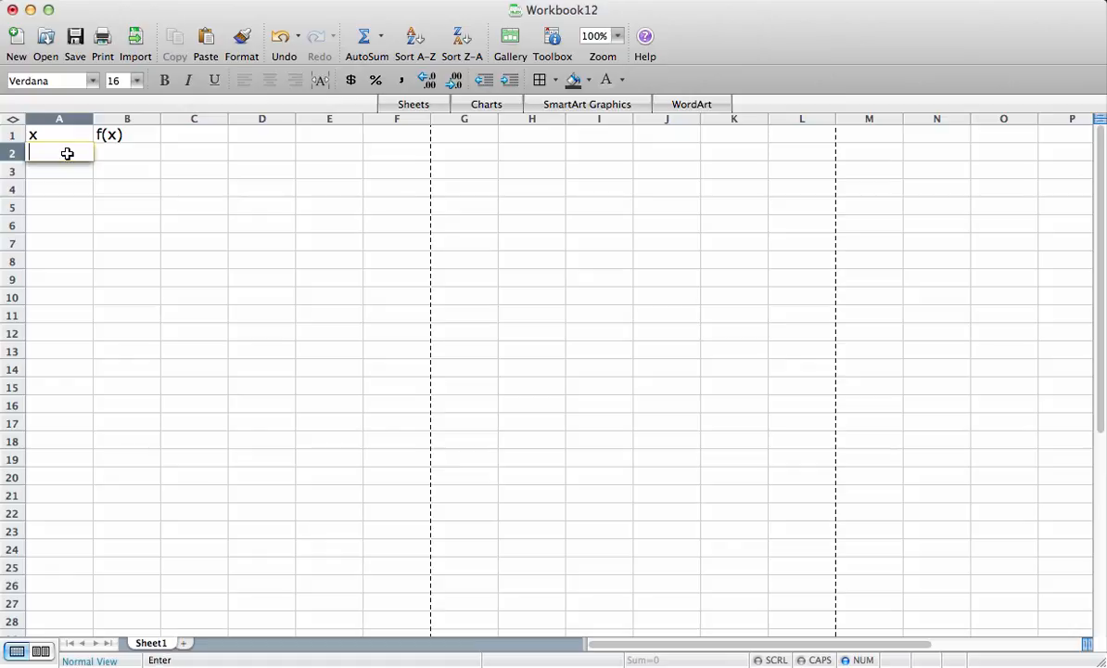
text(-1)
key(Return)
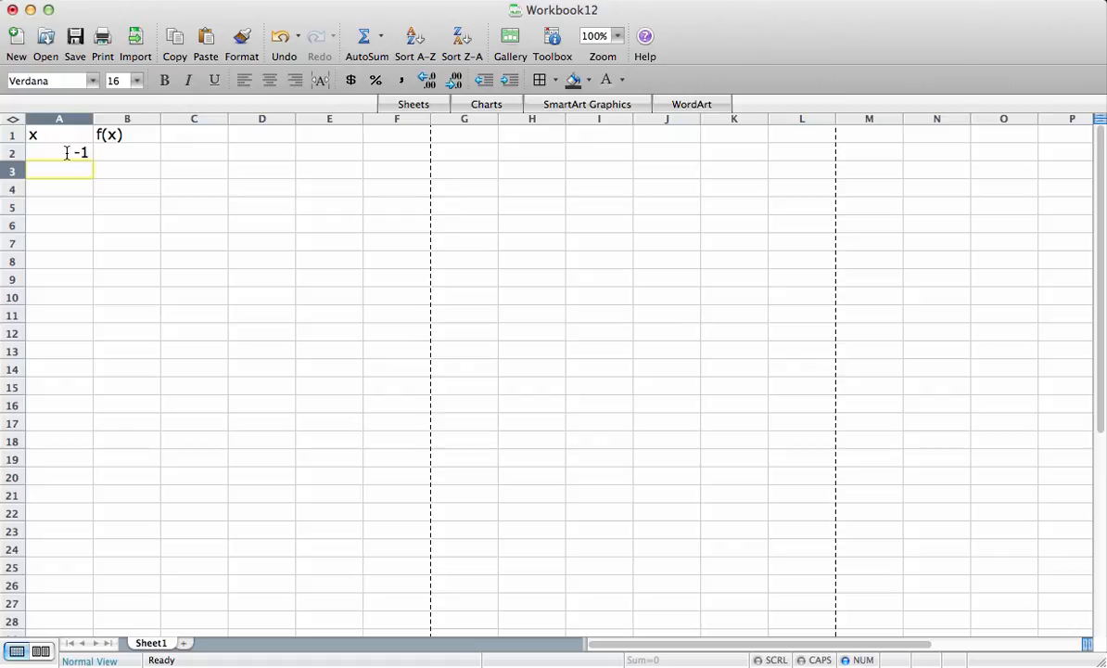
key(ctrl+u)
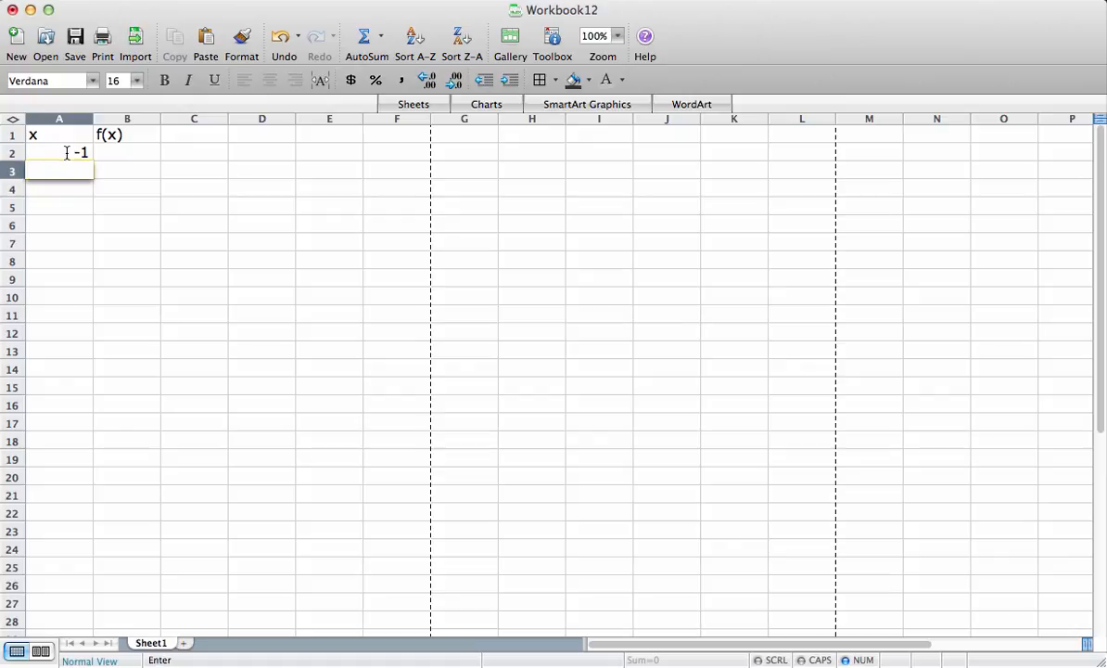
text(-.95)
key(Return)
Fill the x series from A2:A3 down to 5 in row 122, stepping by 0.05
click(65, 154)
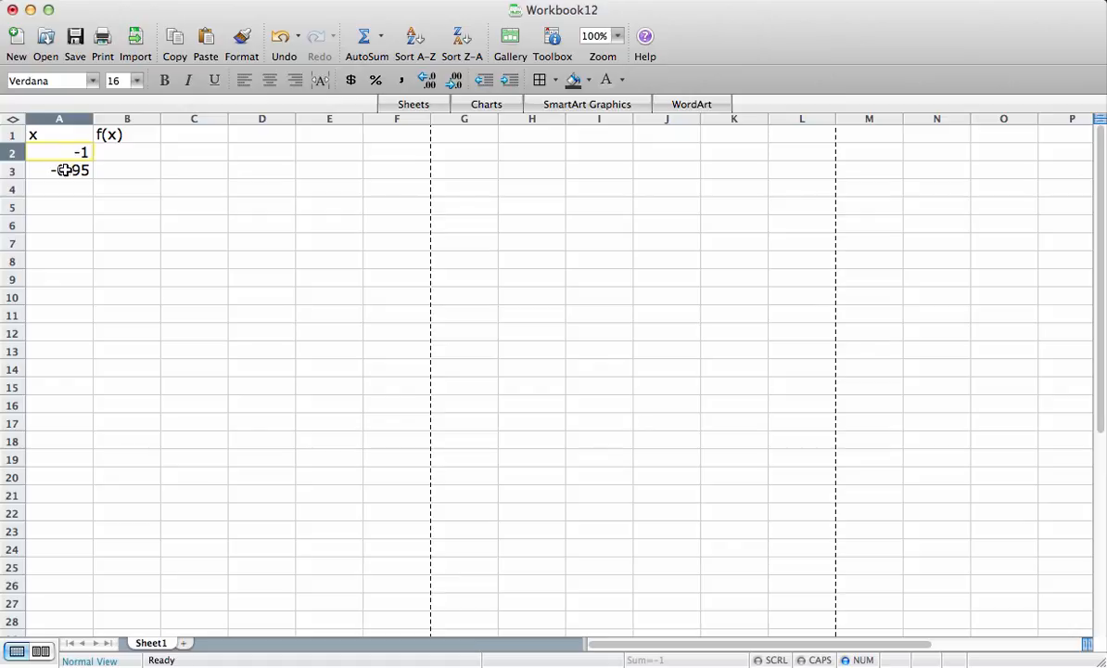
shift+click(63, 170)
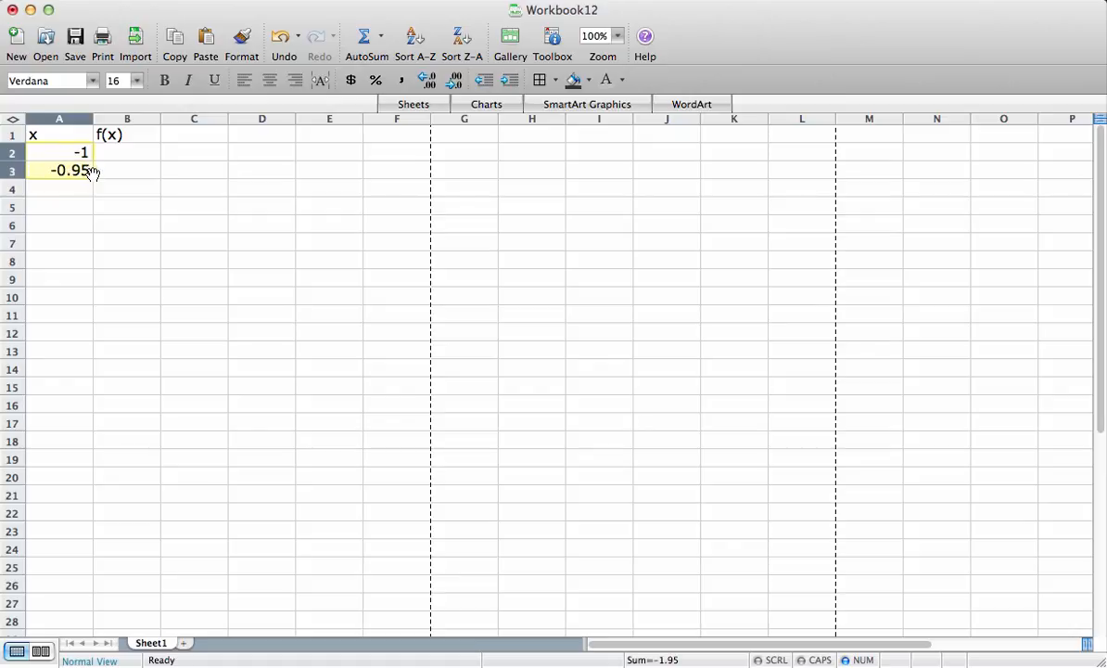
drag(91, 177, 83, 662)
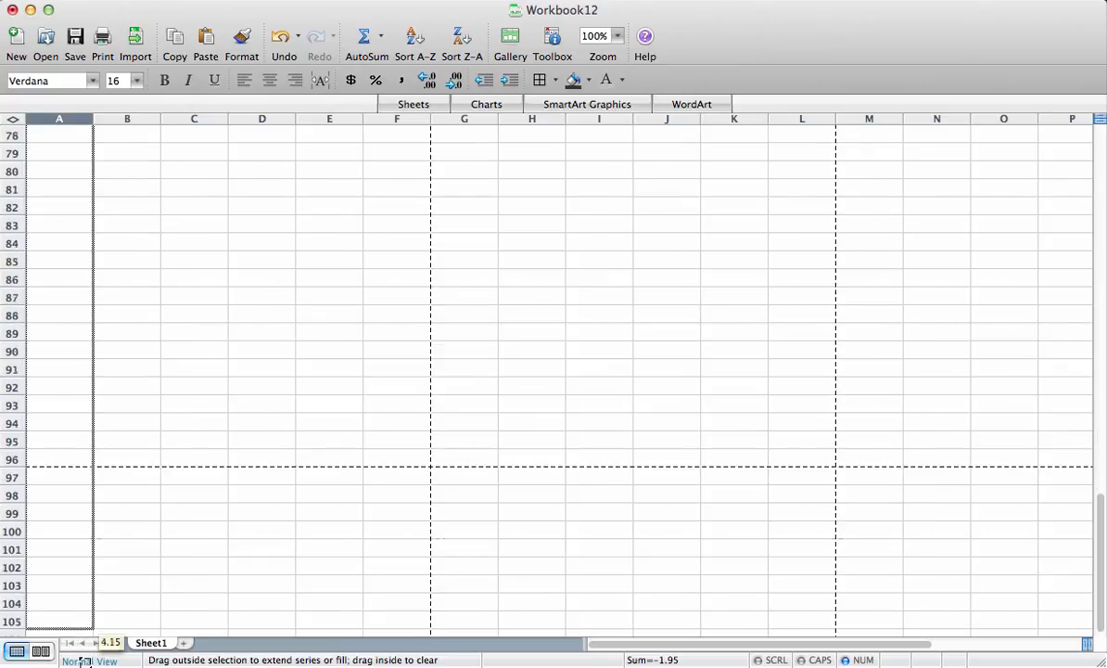
drag(84, 661, 84, 576)
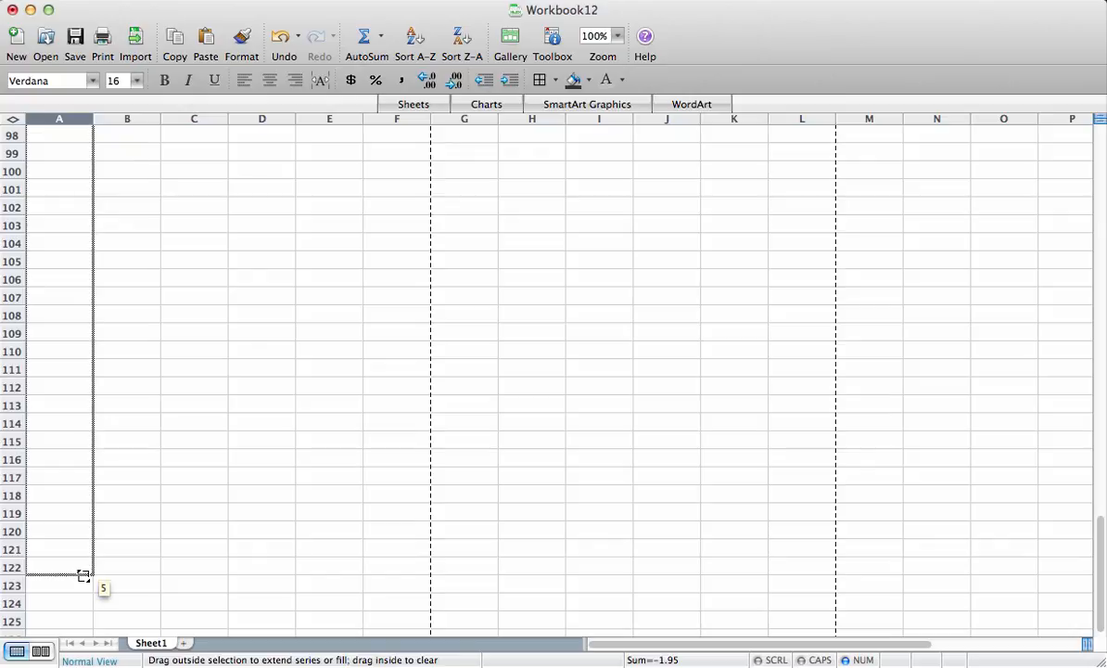
drag(84, 576, 84, 576)
scroll(102, 574, up, 20)
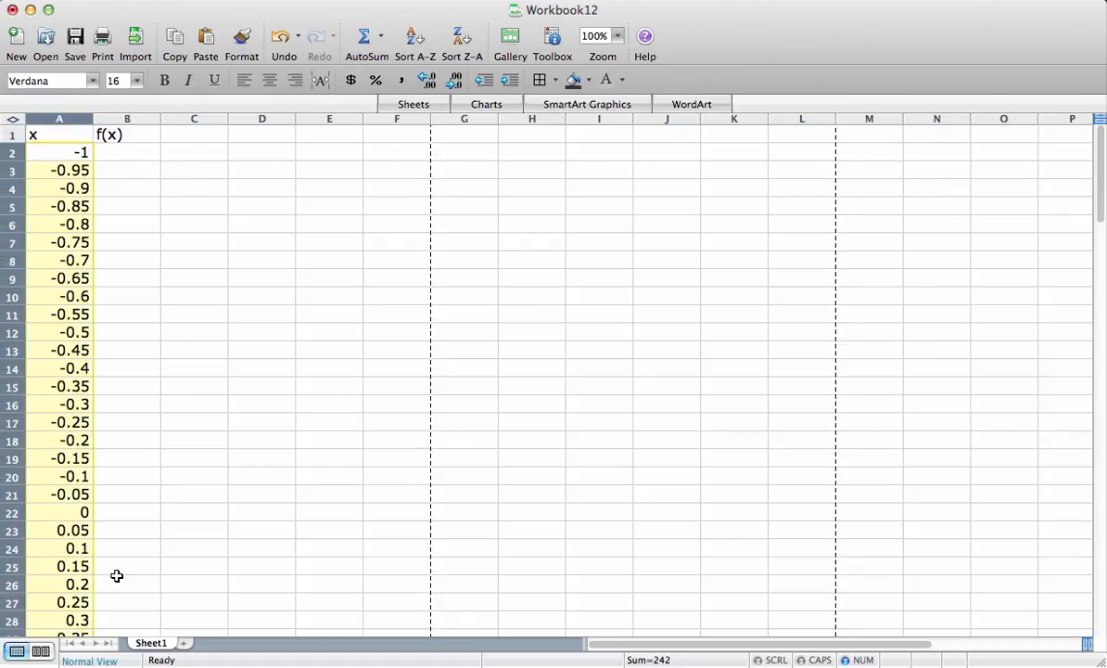
Make B2 =NORMDIST(A2,1,1,FALSE), giving the density 0.054
click(127, 152)
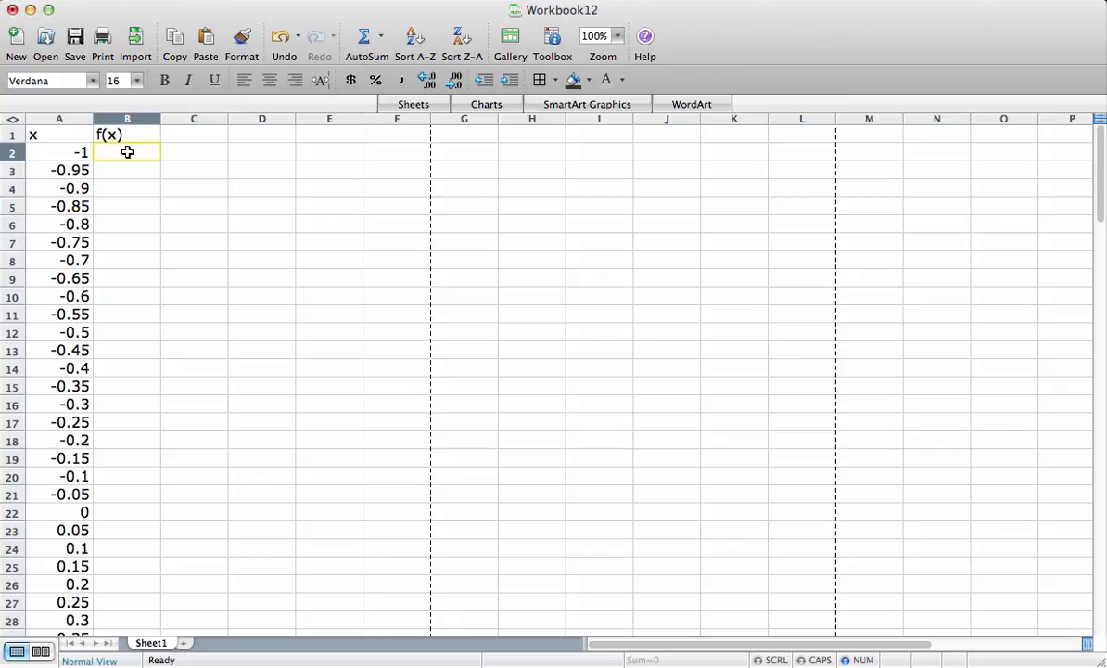
text(=n)
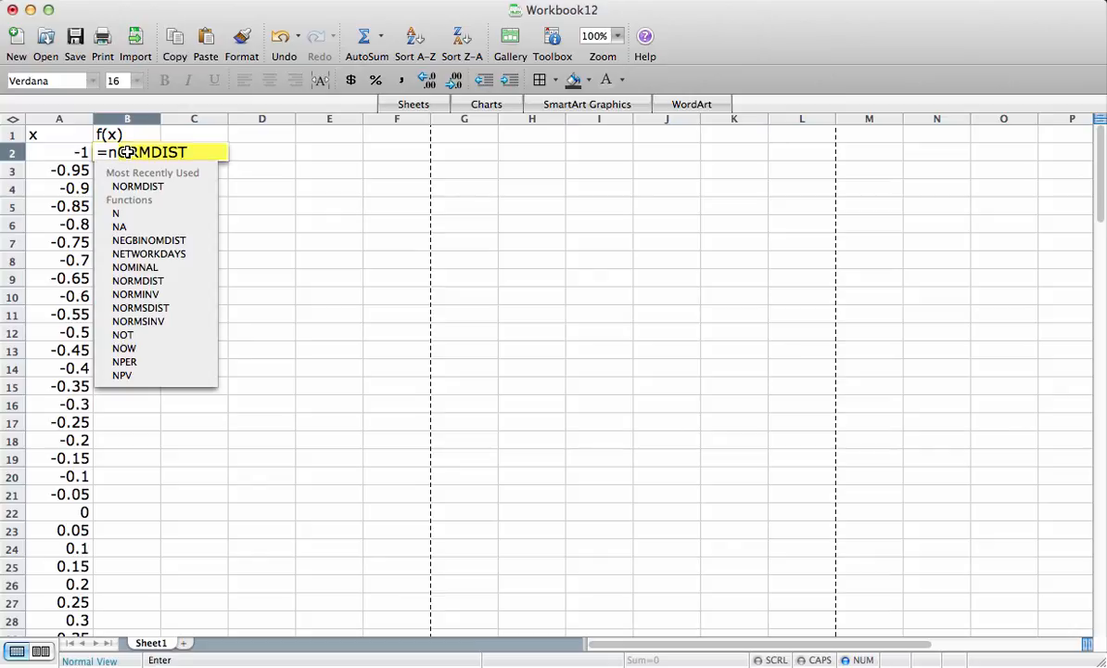
text(ormd)
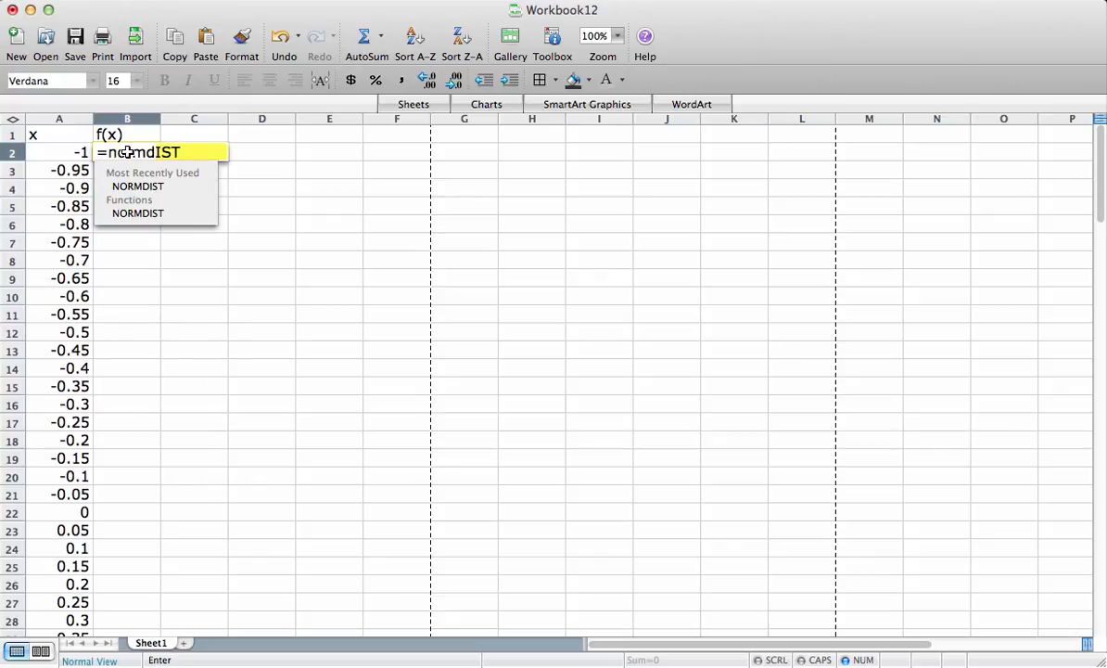
text(ist()
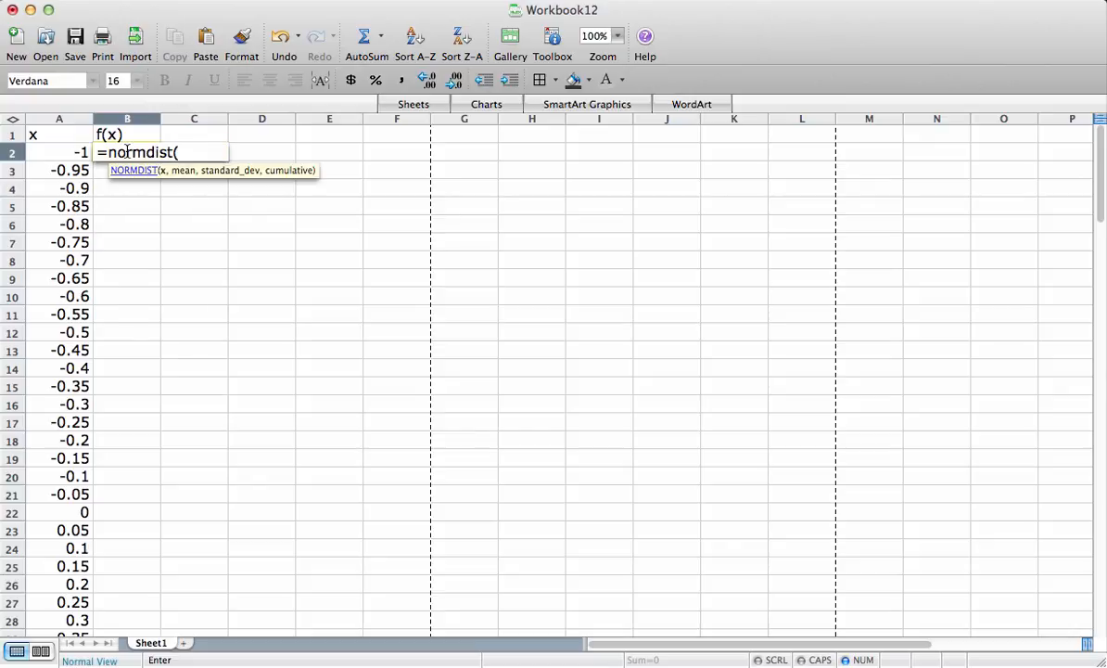
click(62, 154)
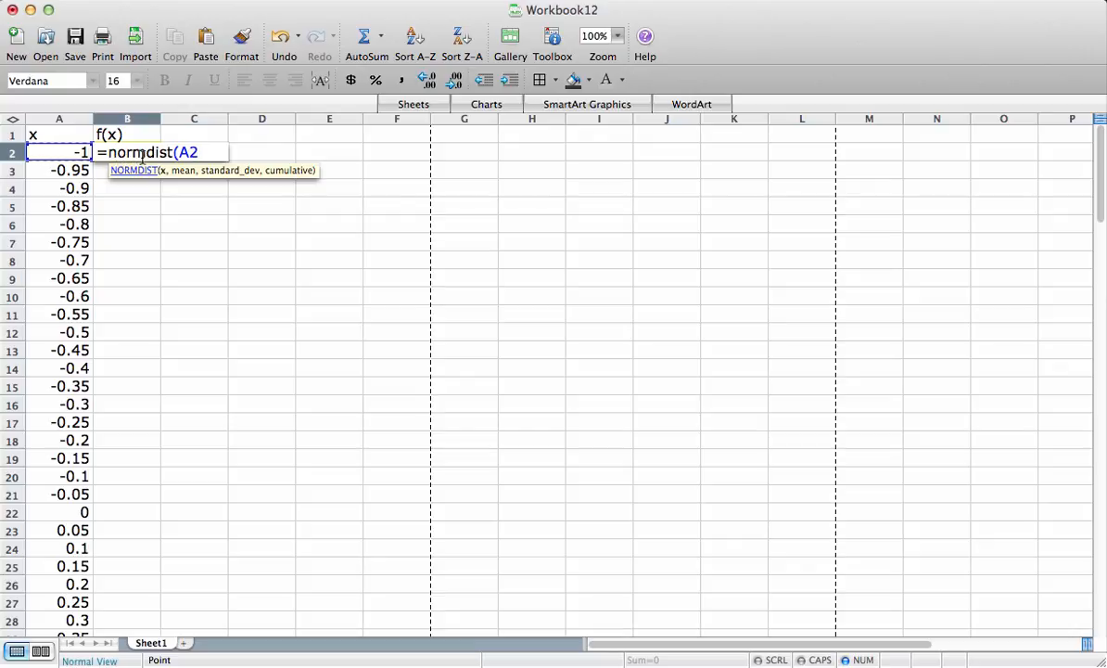
text(,)
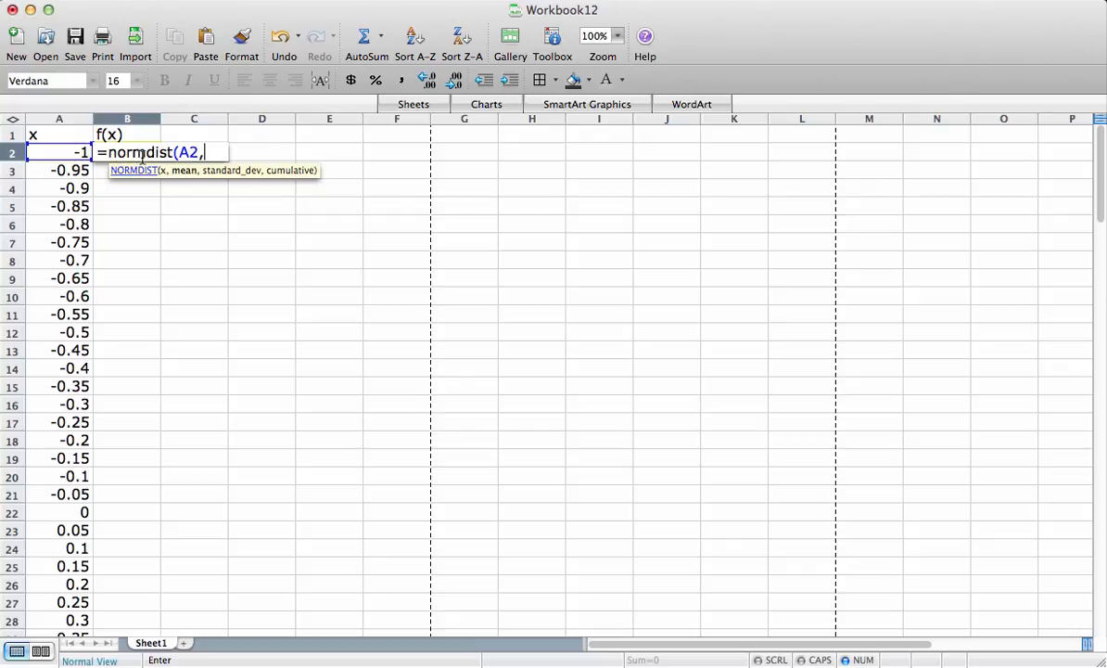
text(1,1,)
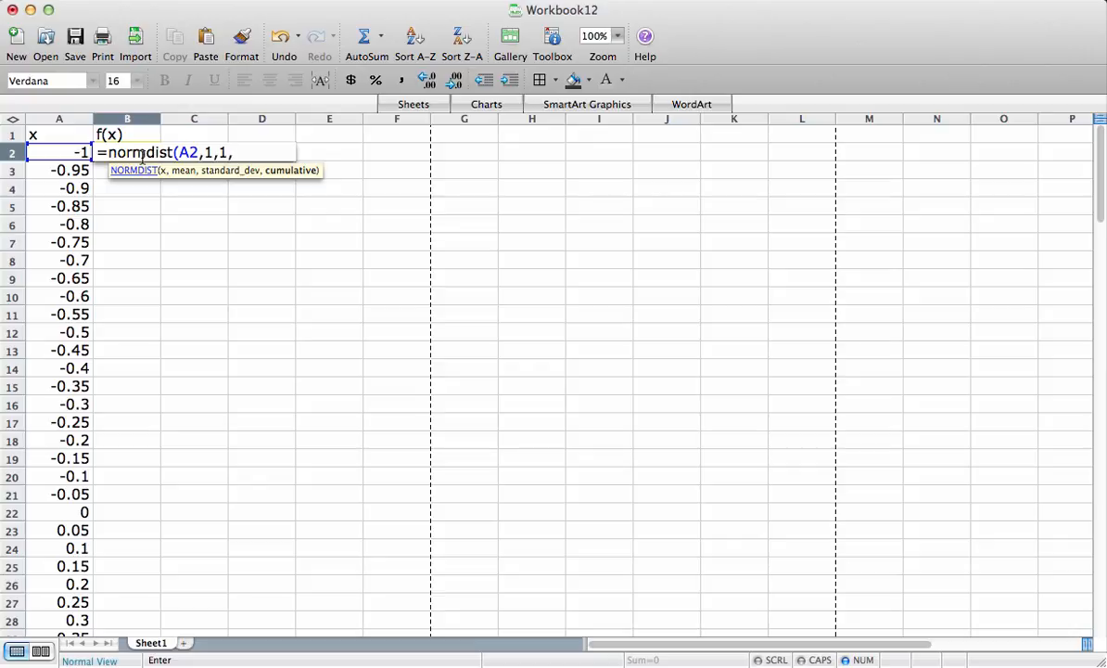
text(false))
key(Return)
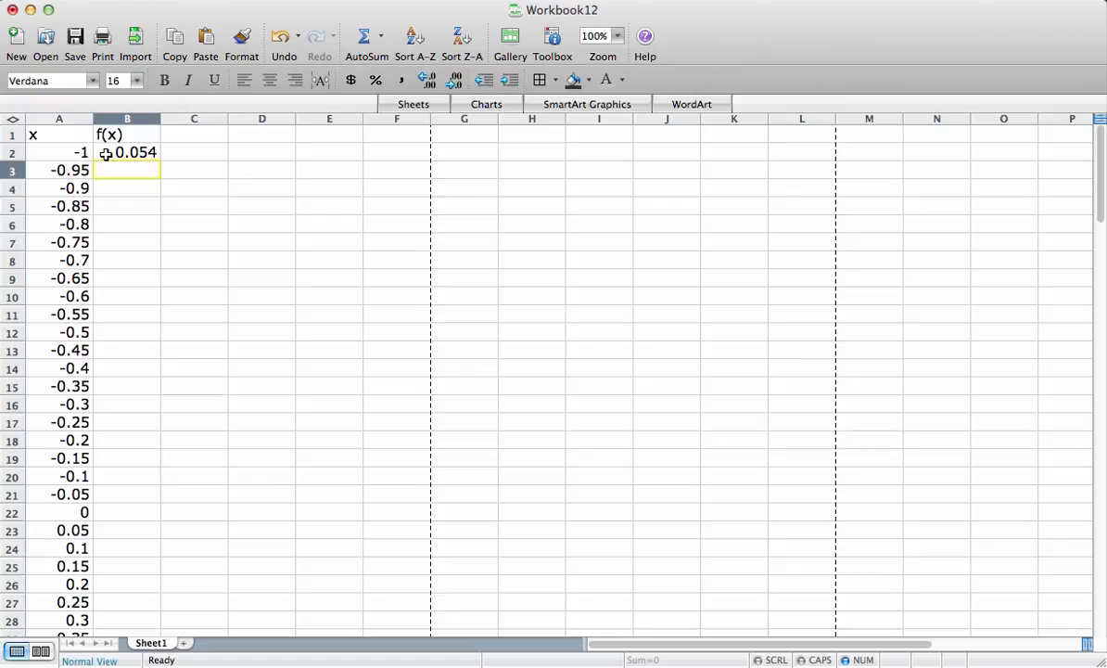
Fill the f(x) NORMDIST formula from B2 down to row 122
click(106, 154)
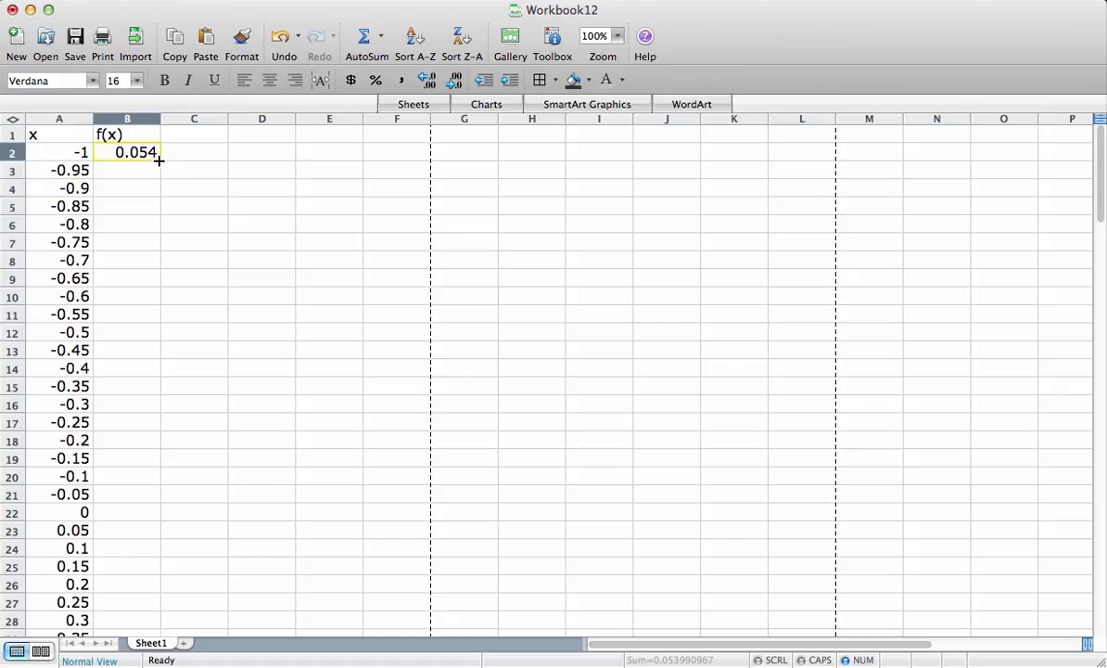
drag(160, 161, 154, 660)
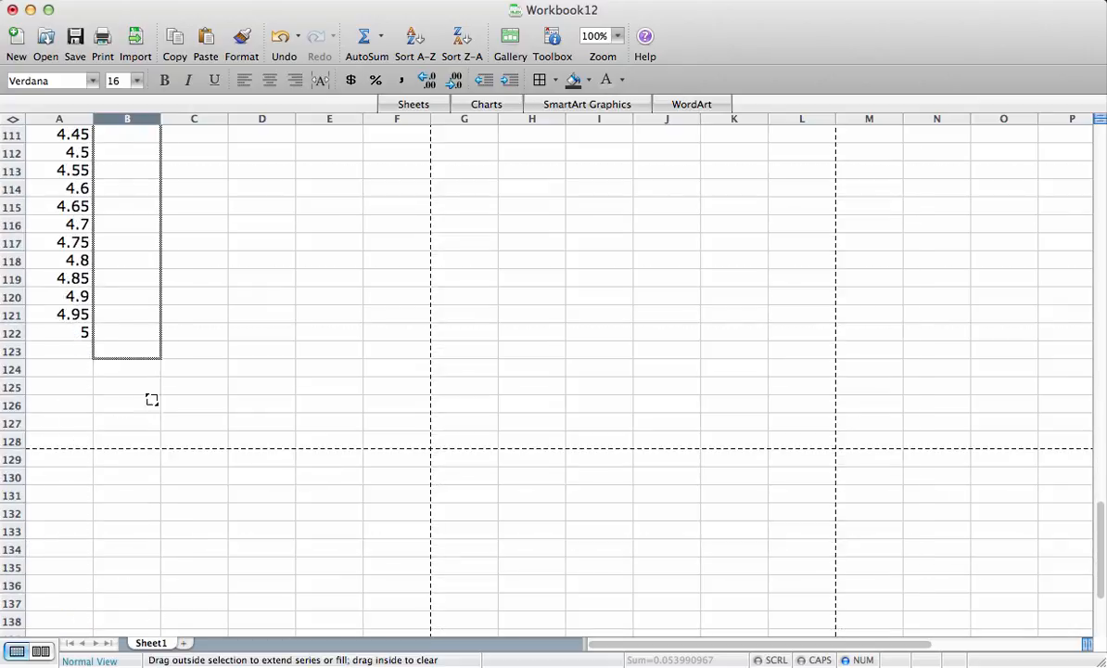
drag(154, 661, 155, 333)
scroll(220, 330, up, 1)
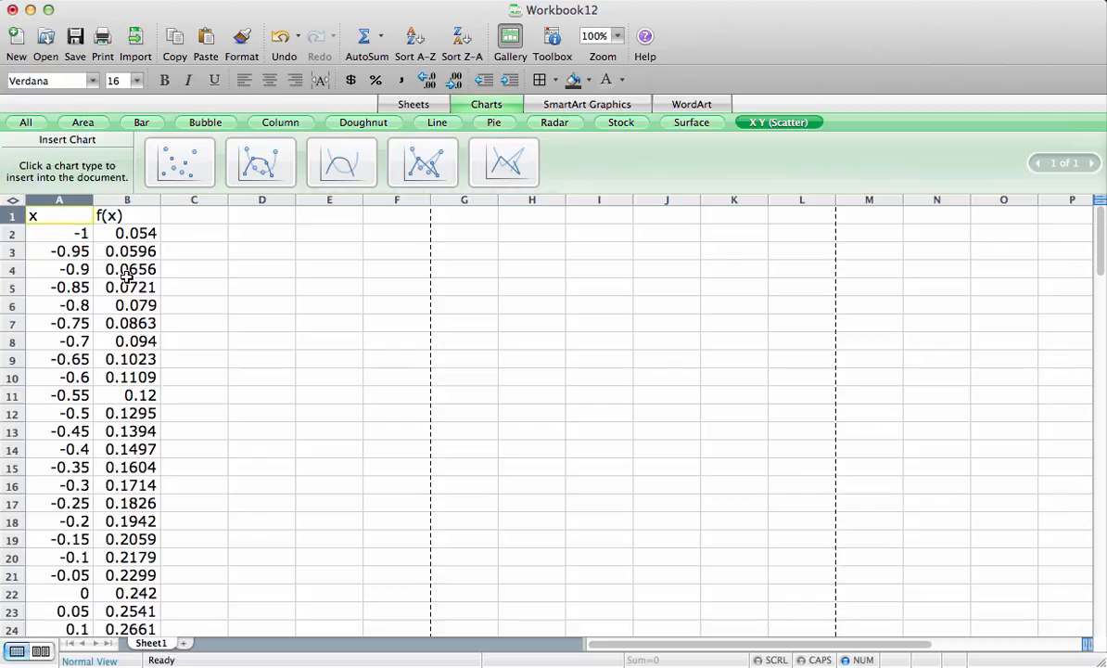
scroll(127, 277, down, 14)
scroll(127, 276, down, 14)
scroll(127, 277, down, 10)
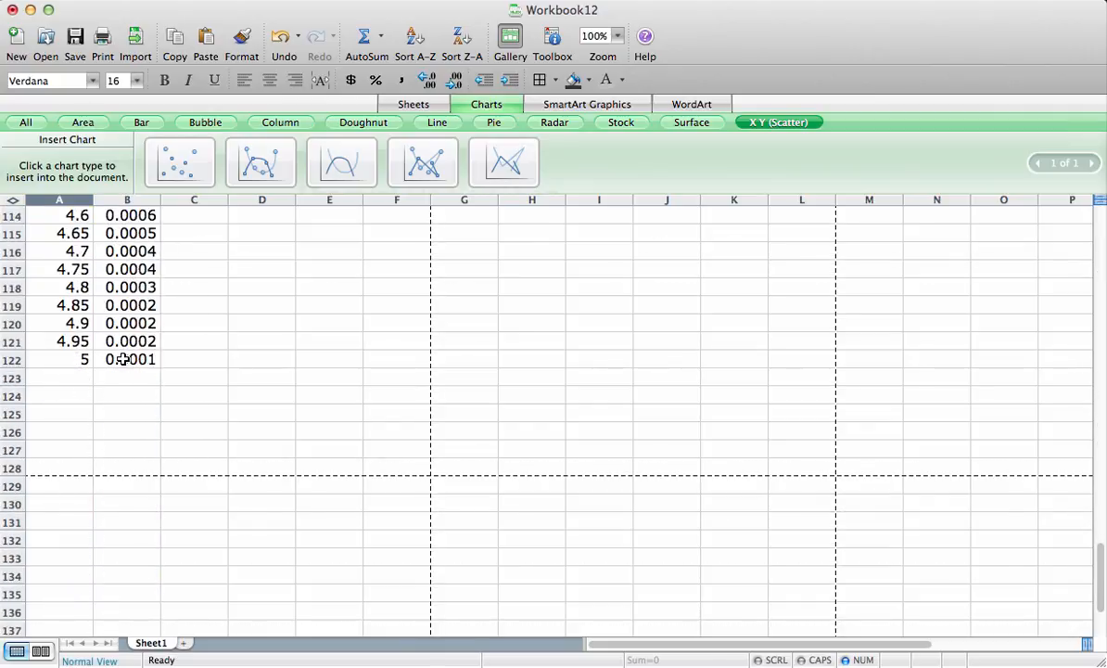
Select the x and f(x) table A1:B122 for charting
shift+click(124, 359)
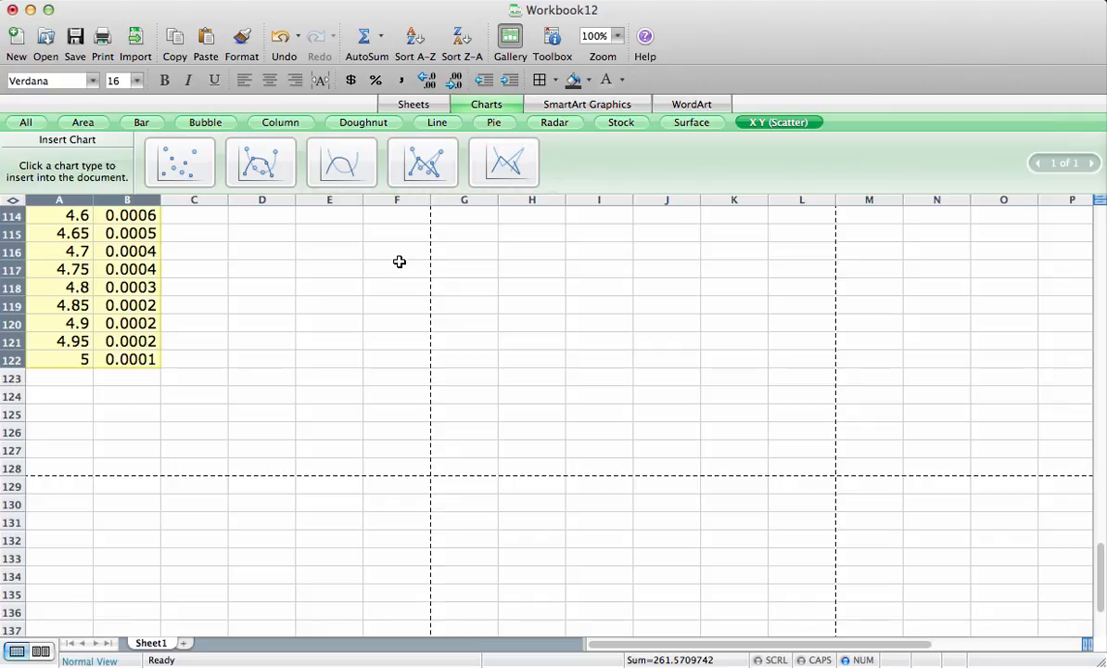
scroll(265, 319, up, 20)
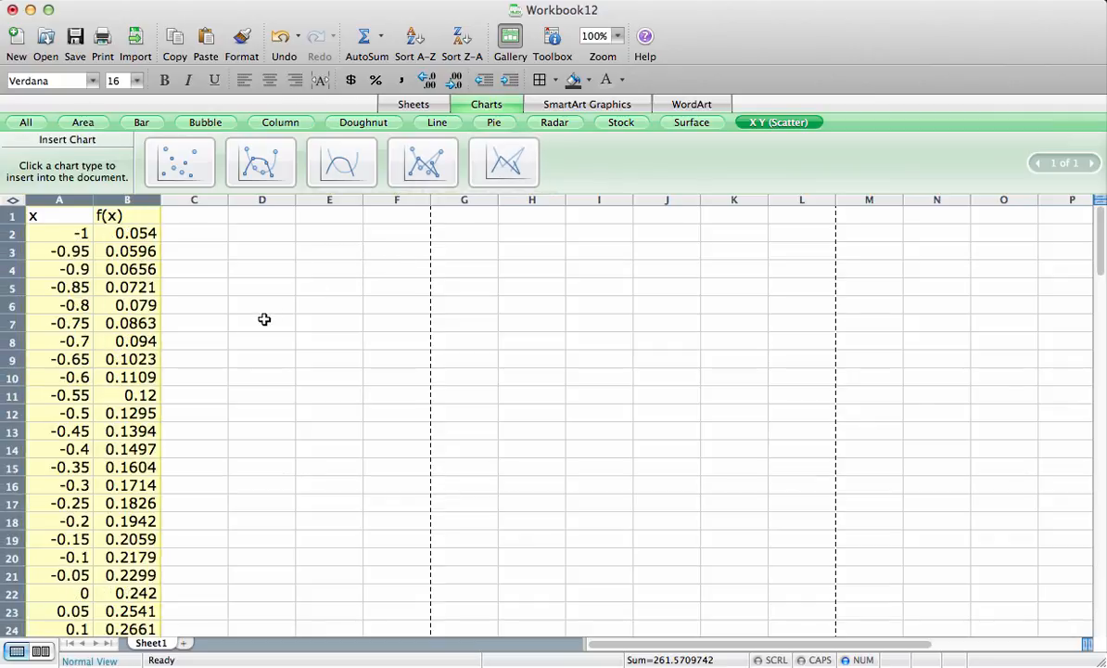
Insert a straight-lined scatter chart of f(x), move it beside the table and enlarge it to about column L
click(508, 163)
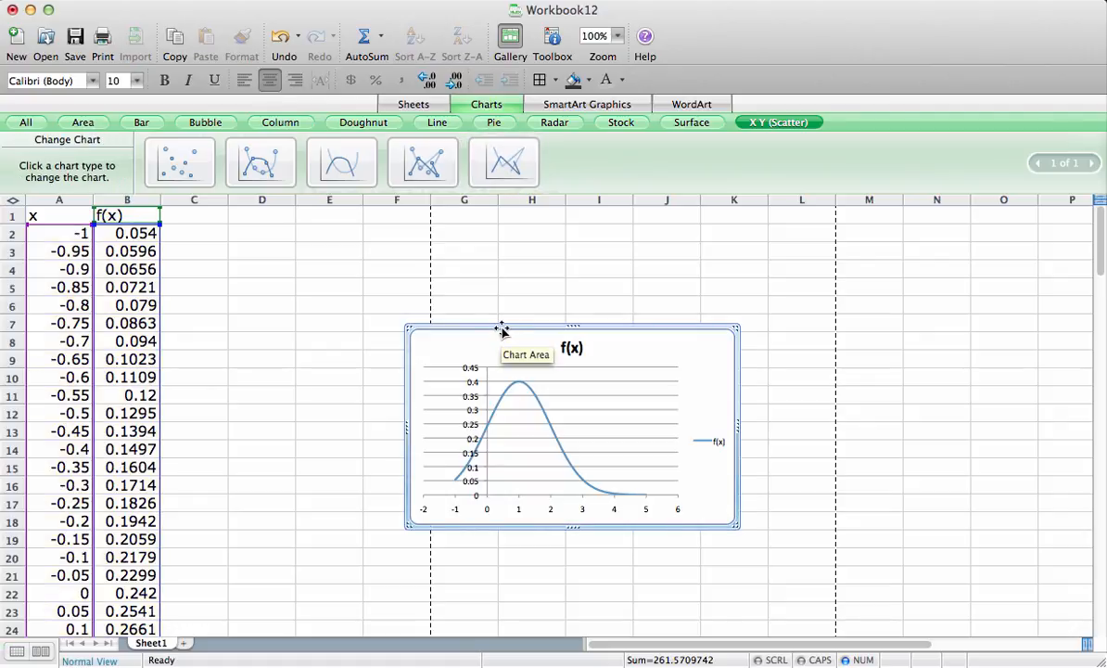
drag(502, 330, 265, 215)
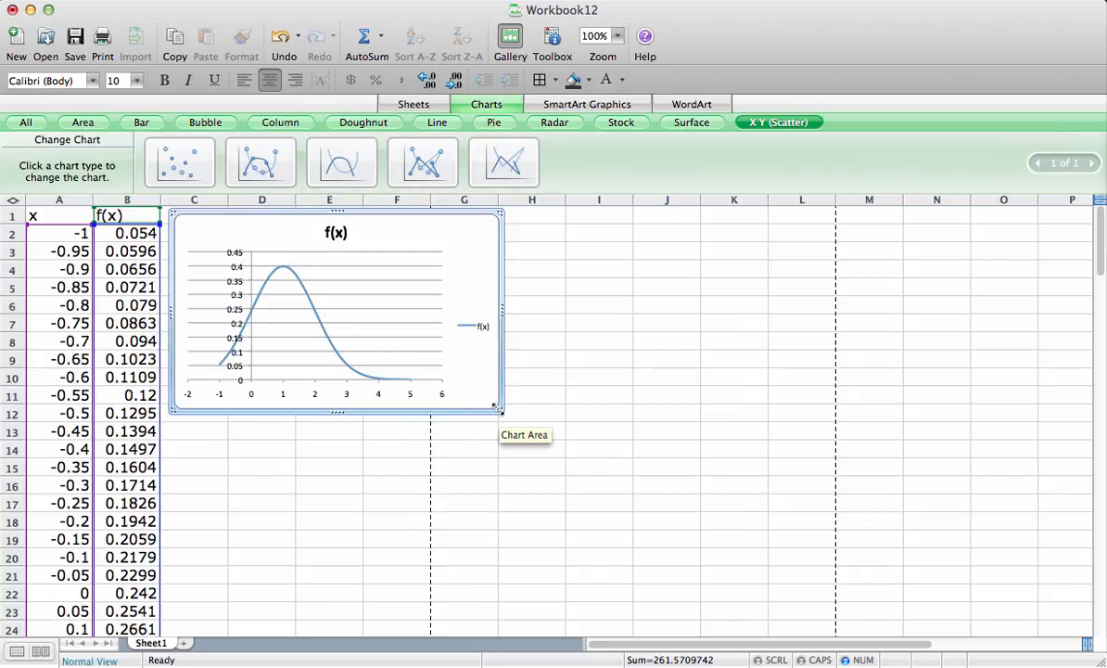
drag(498, 408, 841, 628)
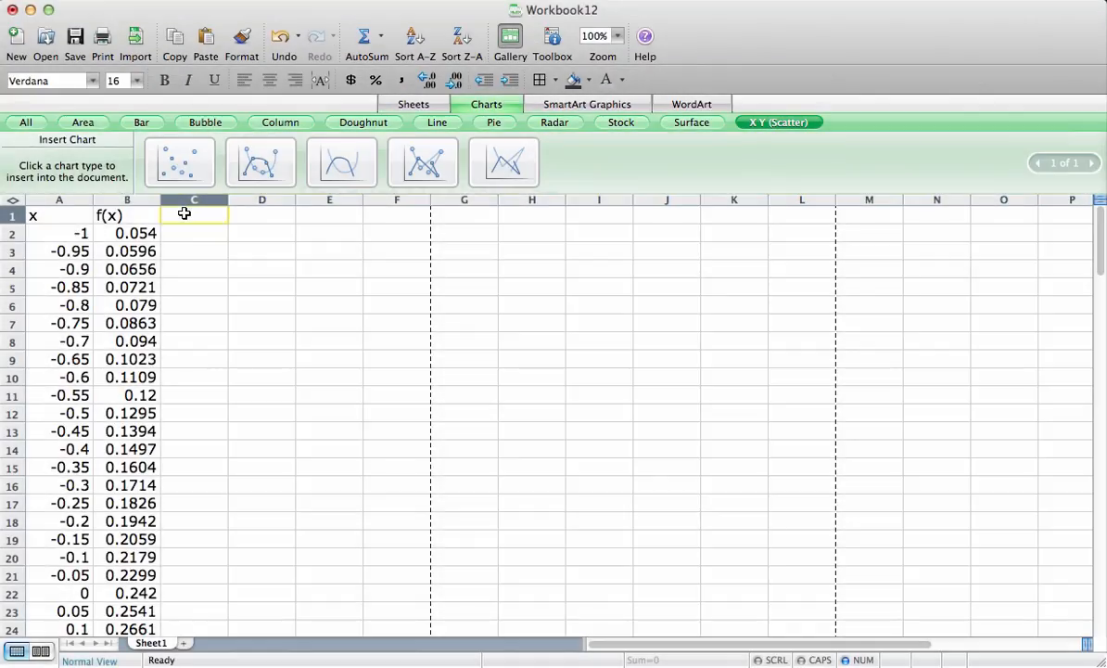
text(g)
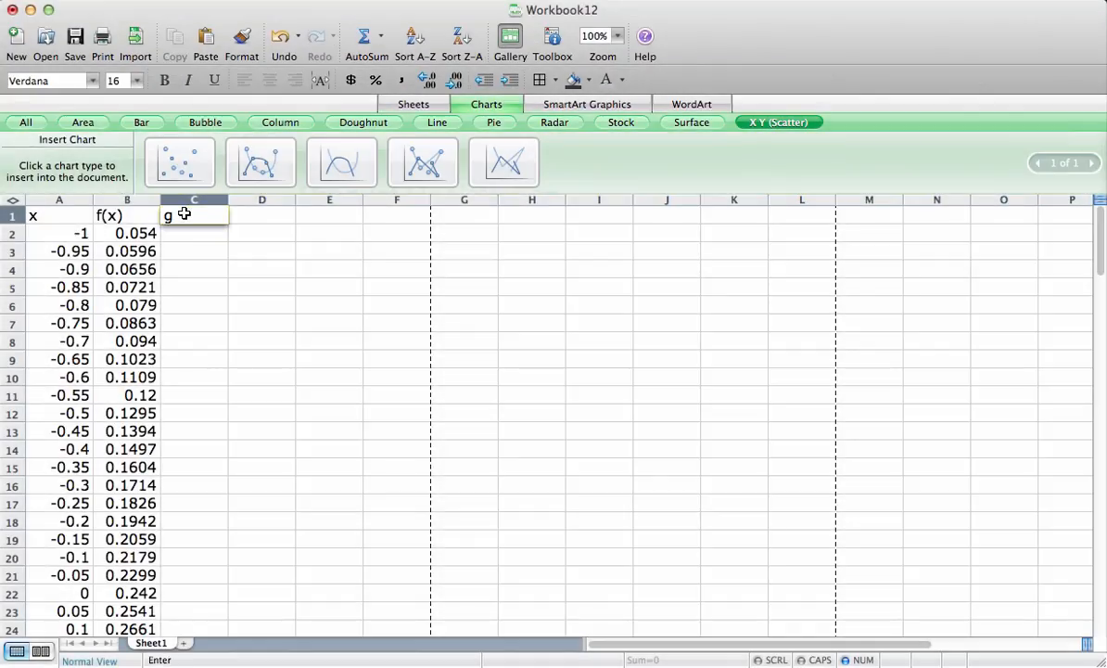
text((x))
Add a g(x) header in C1 and make C2 =NORMDIST(A2,3,1,FALSE)
click(185, 235)
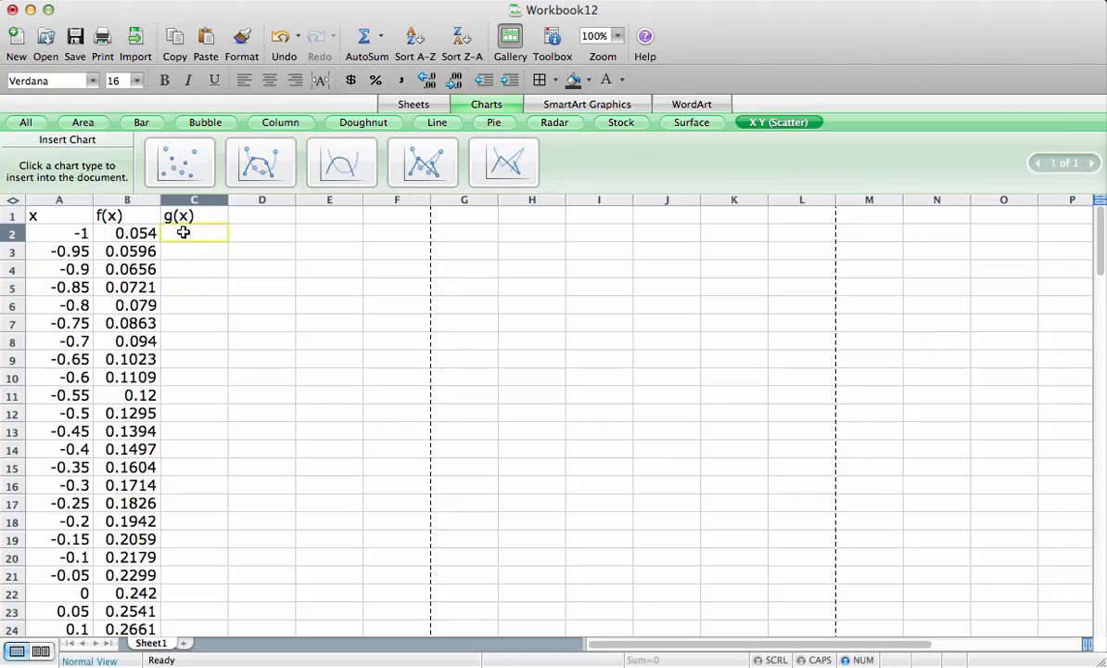
text(=n)
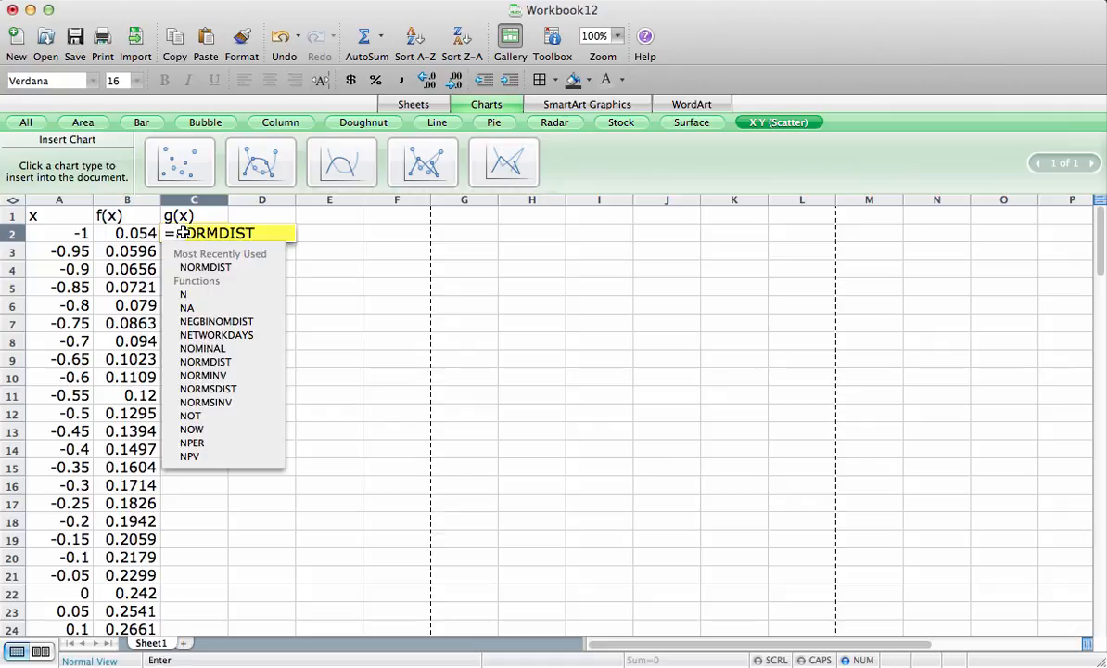
text(ormdi)
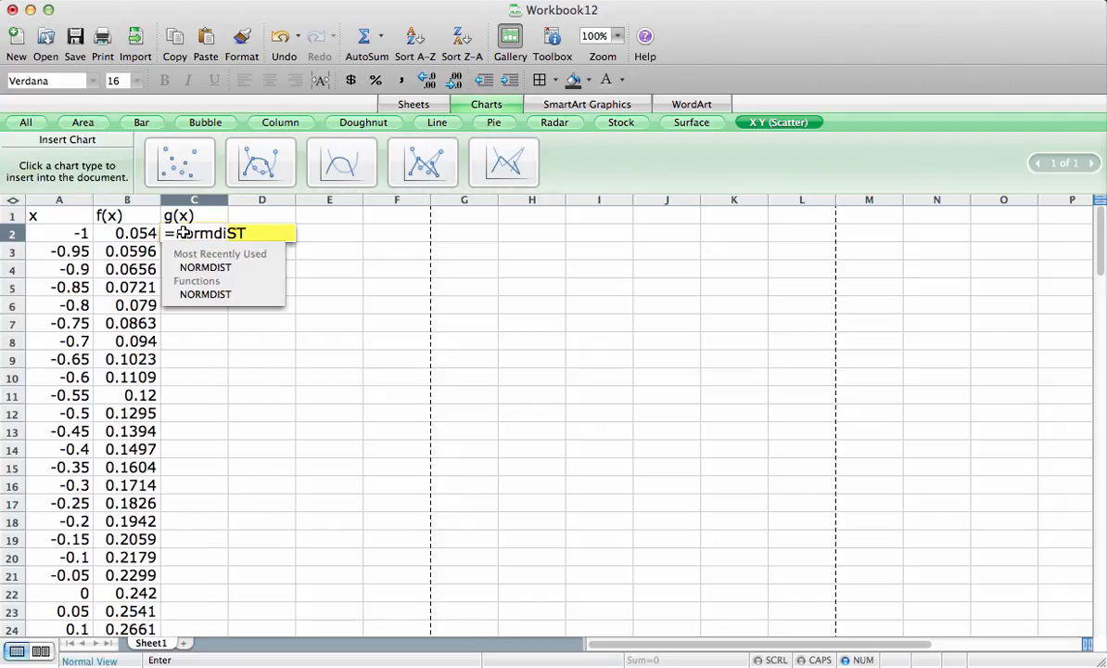
text(st()
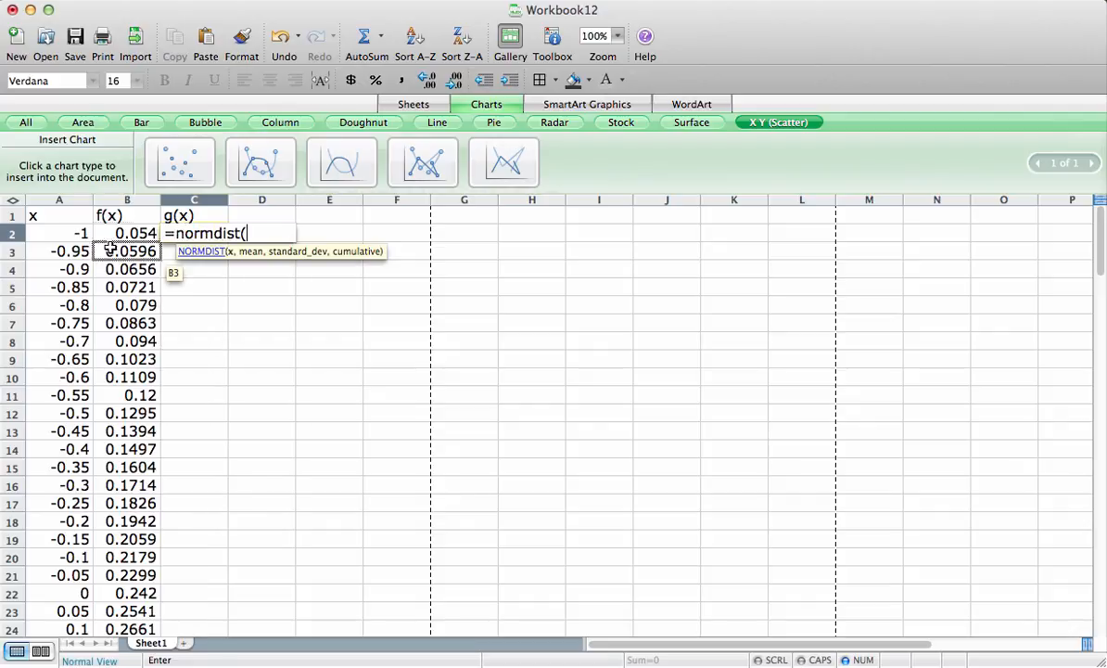
click(59, 236)
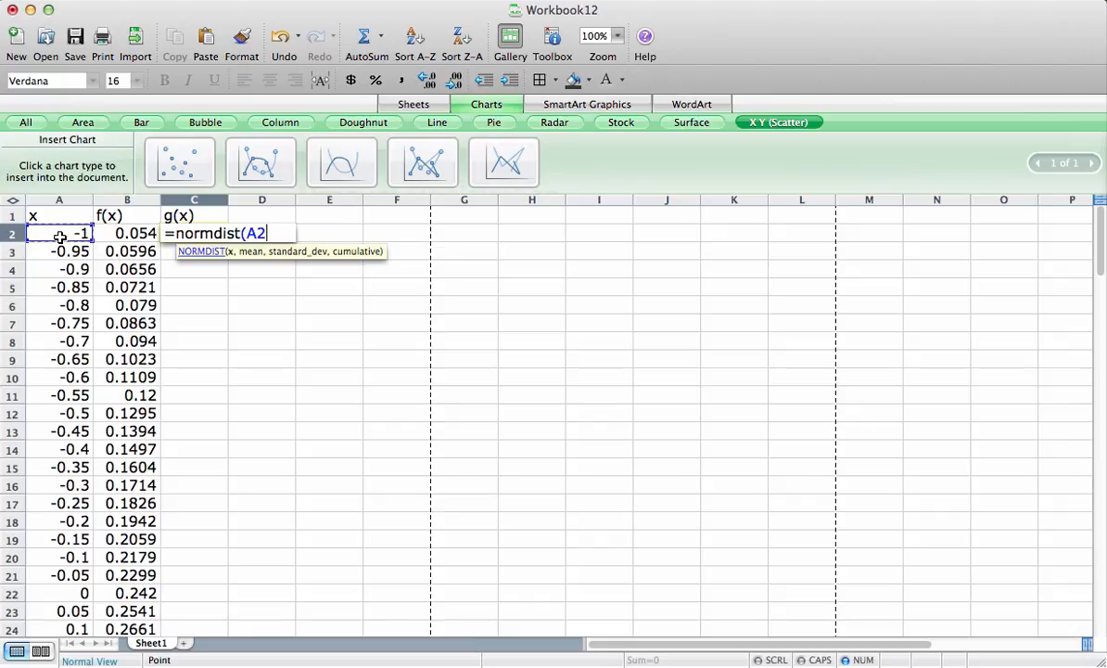
text(,)
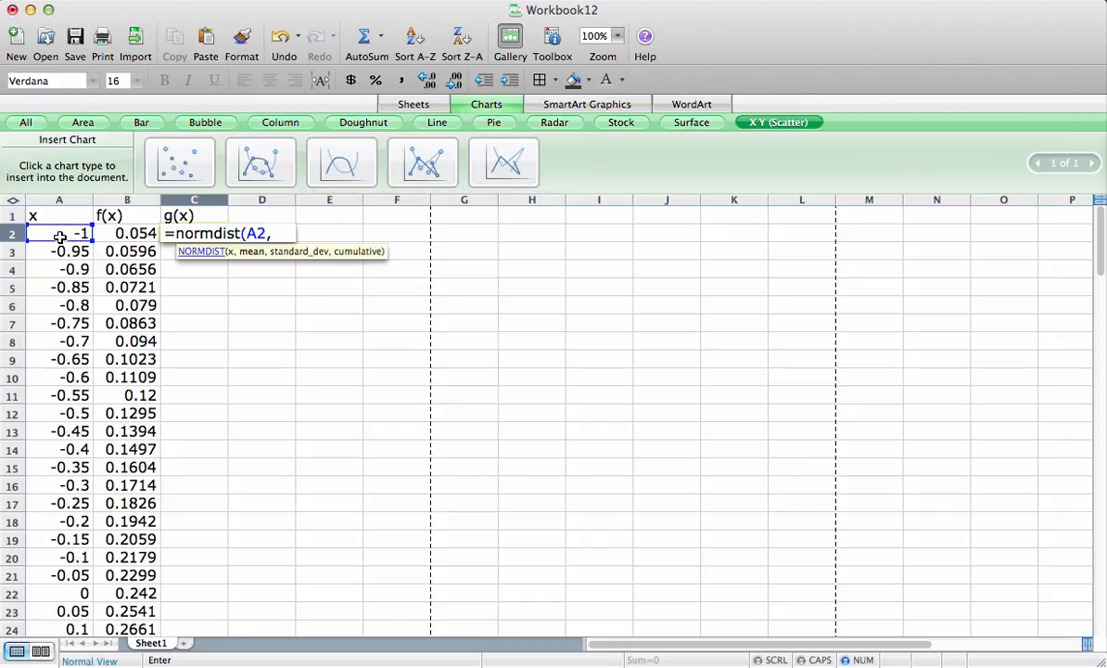
text(3,)
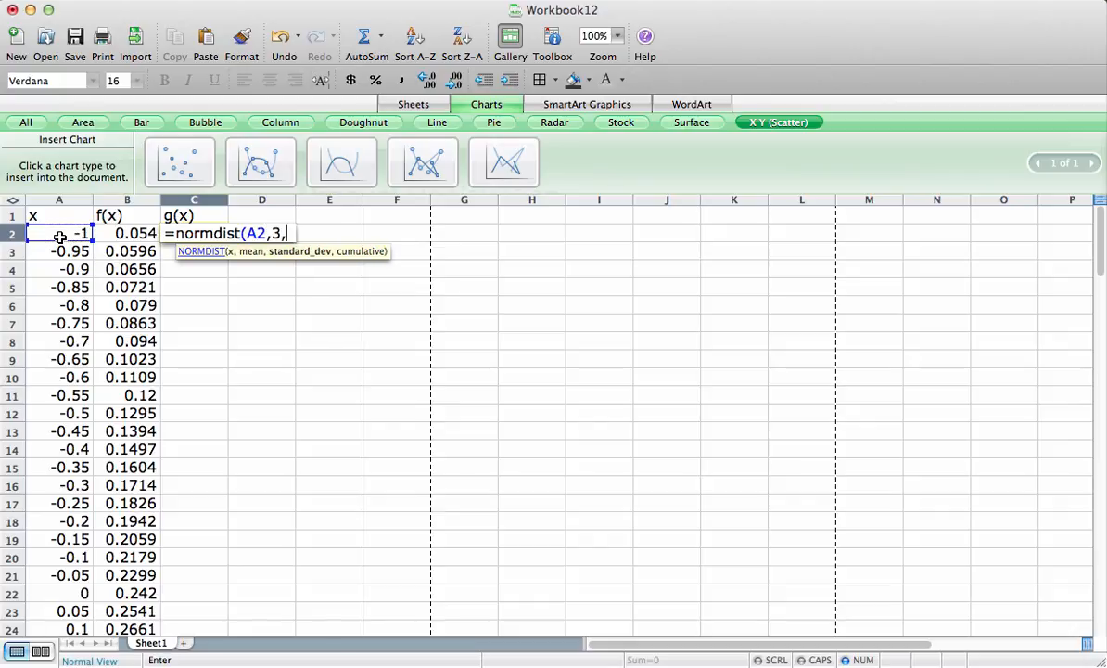
text(1,)
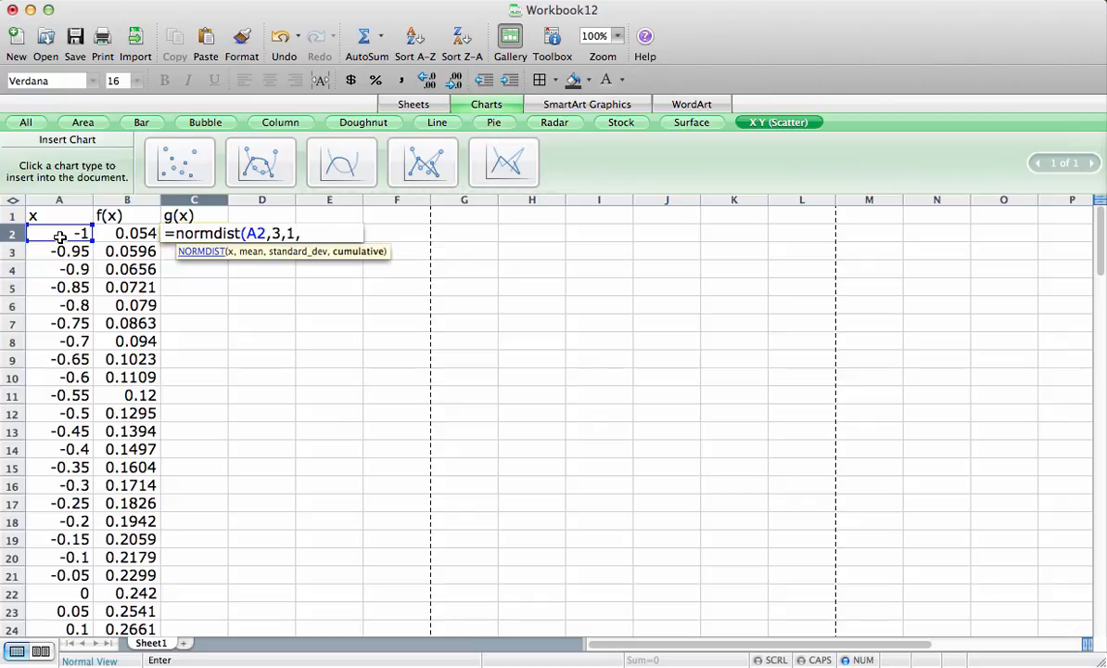
text(false))
key(Return)
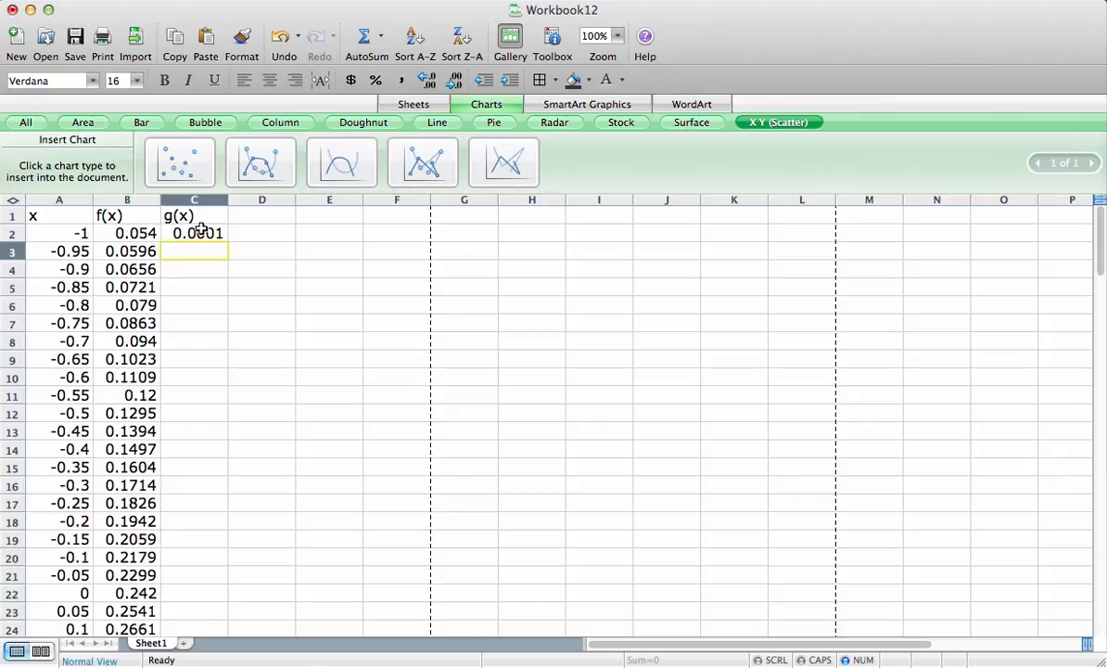
Fill the g(x) formula from C2 down to row 122 and start selecting the table at A1
click(202, 231)
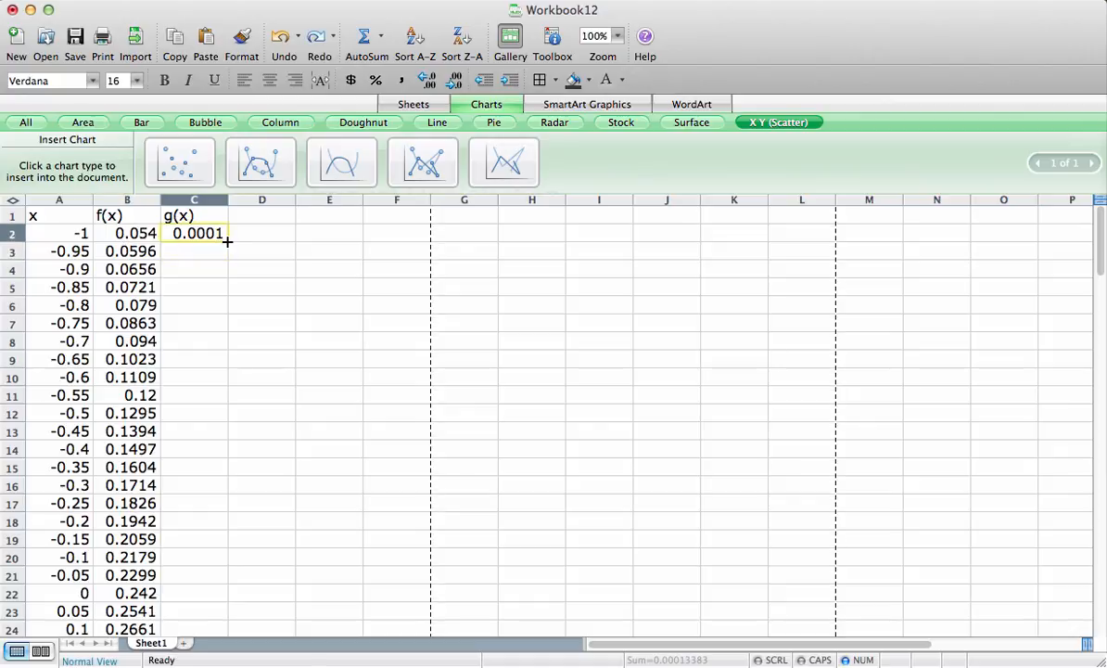
mouse_move(227, 242)
mouse_down()
mouse_move(227, 662)
mouse_move(202, 497)
mouse_up()
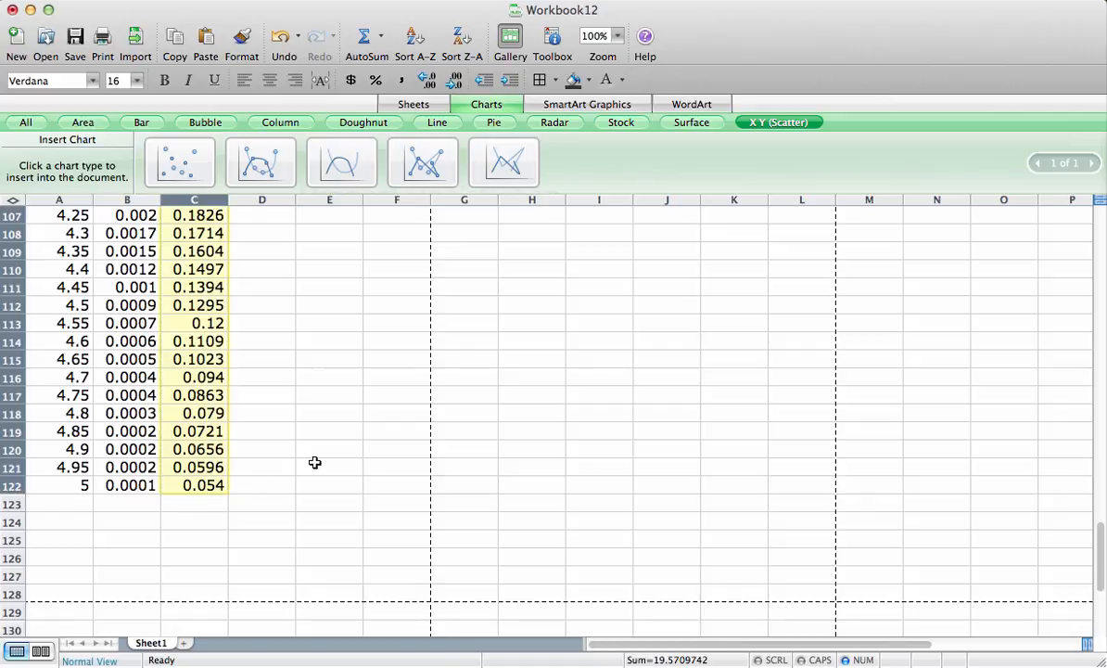
scroll(314, 462, up, 20)
click(44, 216)
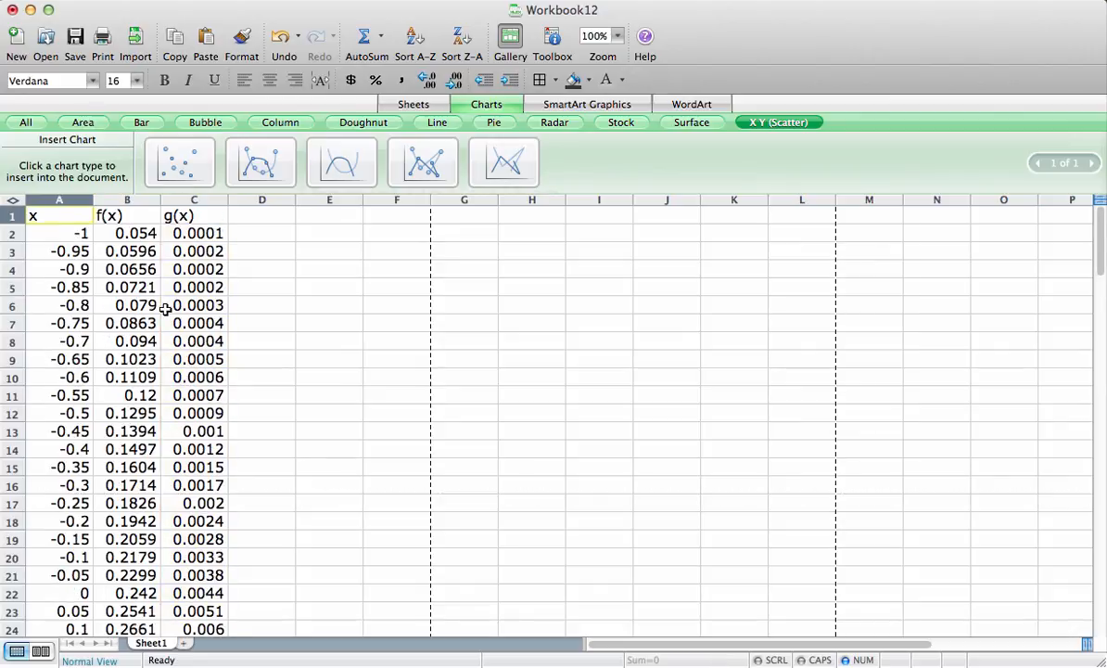
scroll(165, 297, down, 15)
scroll(165, 308, down, 12)
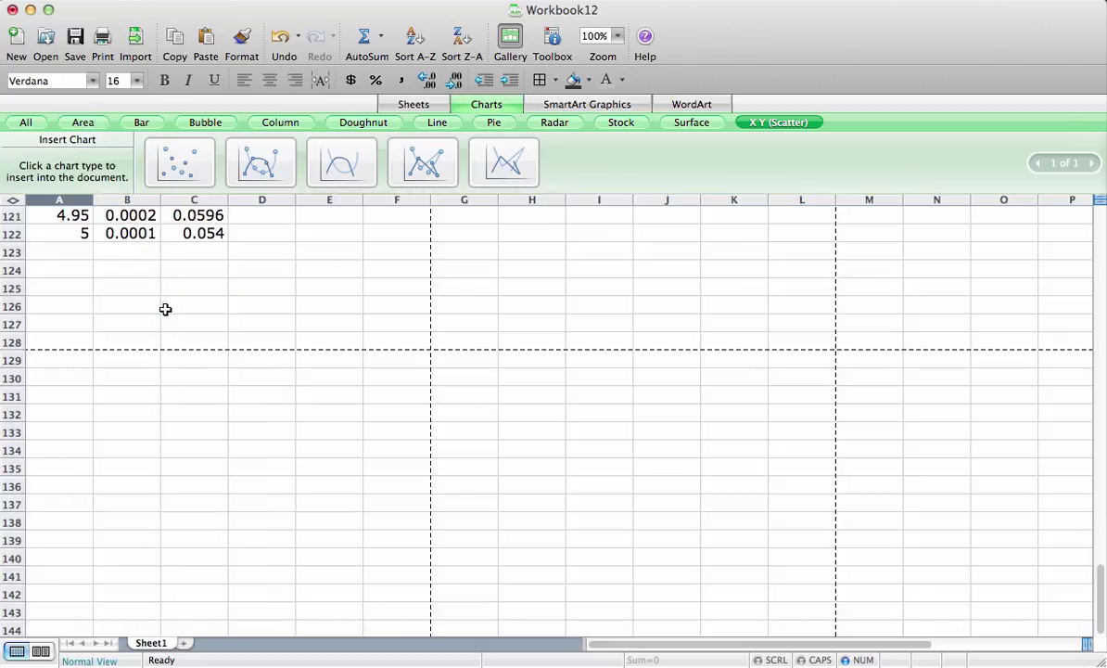
Chart x, f(x), g(x) as two smooth scatter curves and enlarge the chart
shift+click(189, 234)
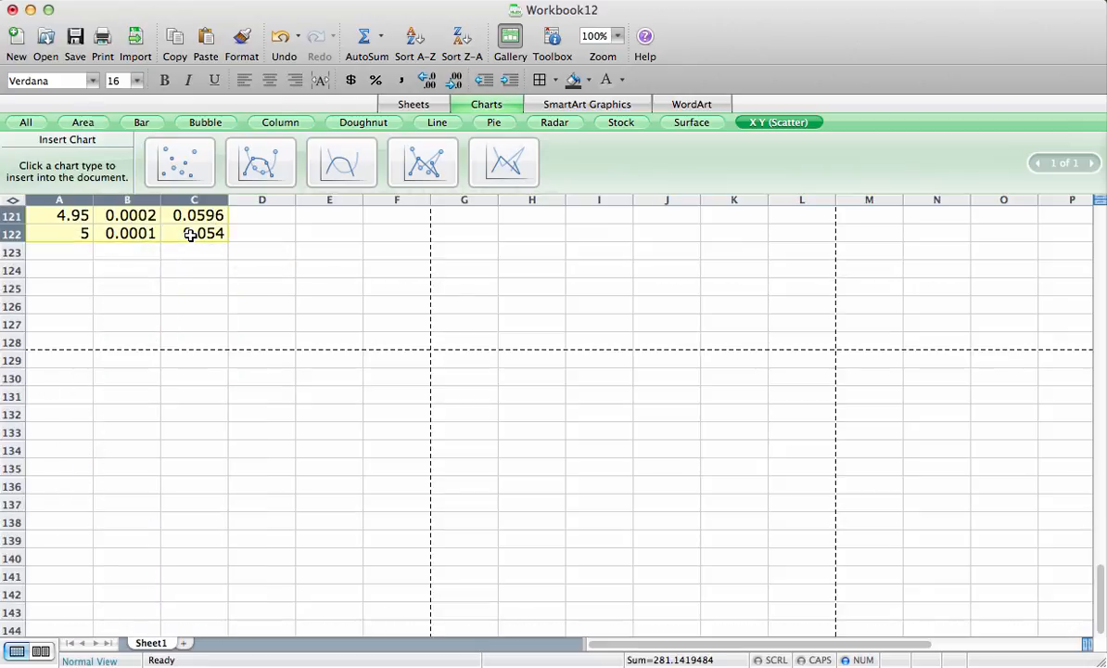
scroll(189, 235, up, 3)
scroll(189, 235, up, 20)
scroll(190, 235, up, 5)
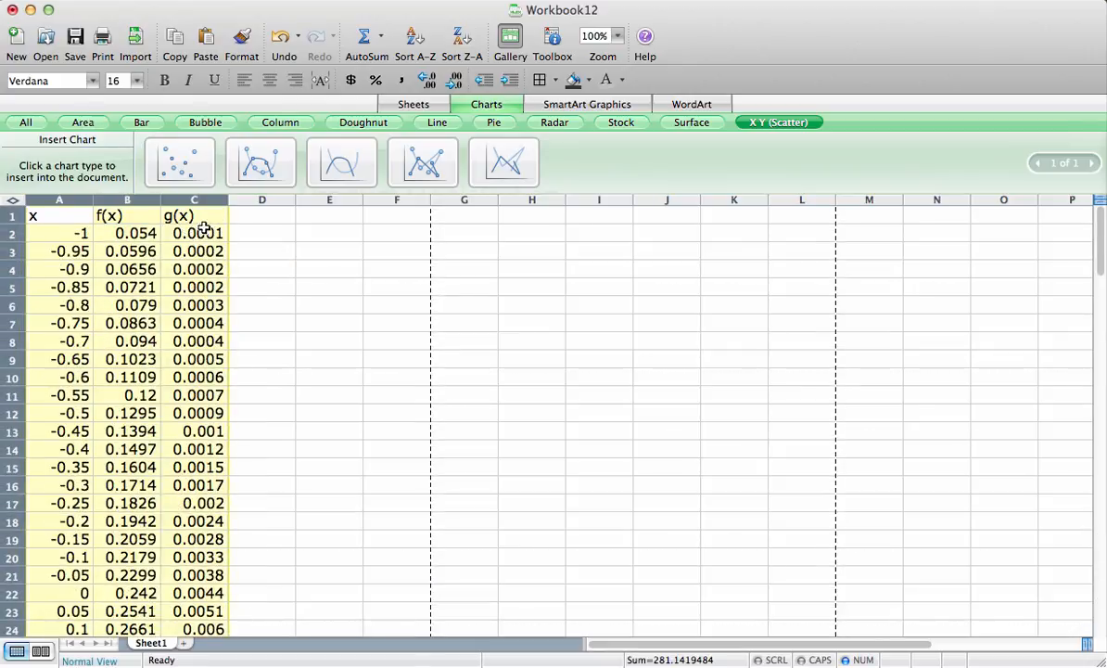
click(497, 168)
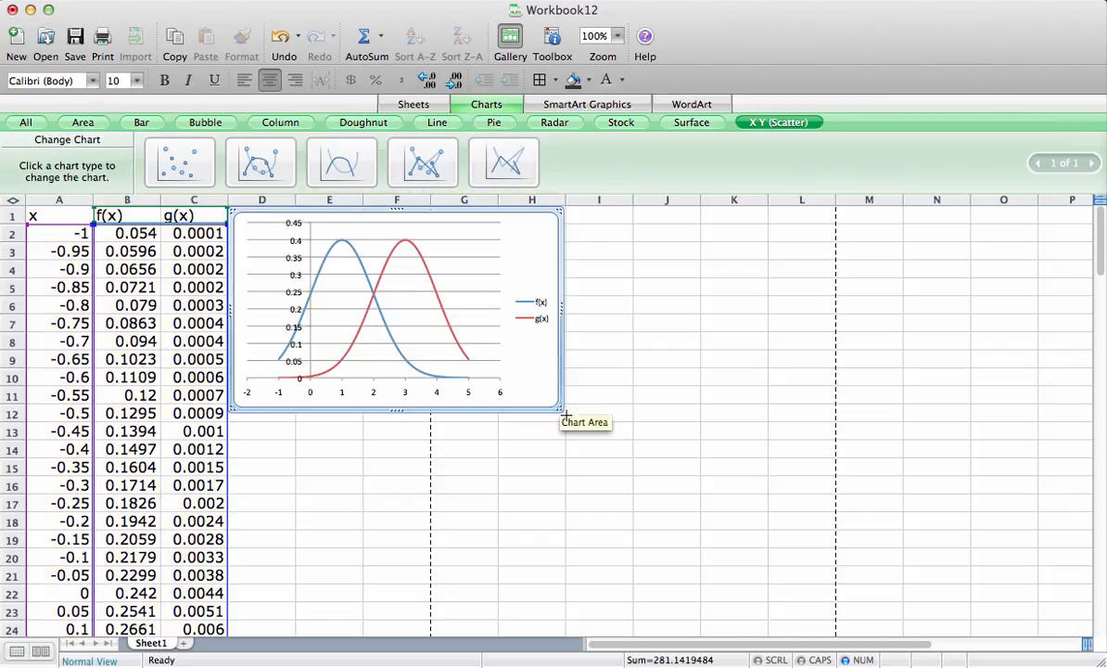
mouse_move(557, 411)
mouse_down()
mouse_move(836, 575)
mouse_move(902, 626)
mouse_up()
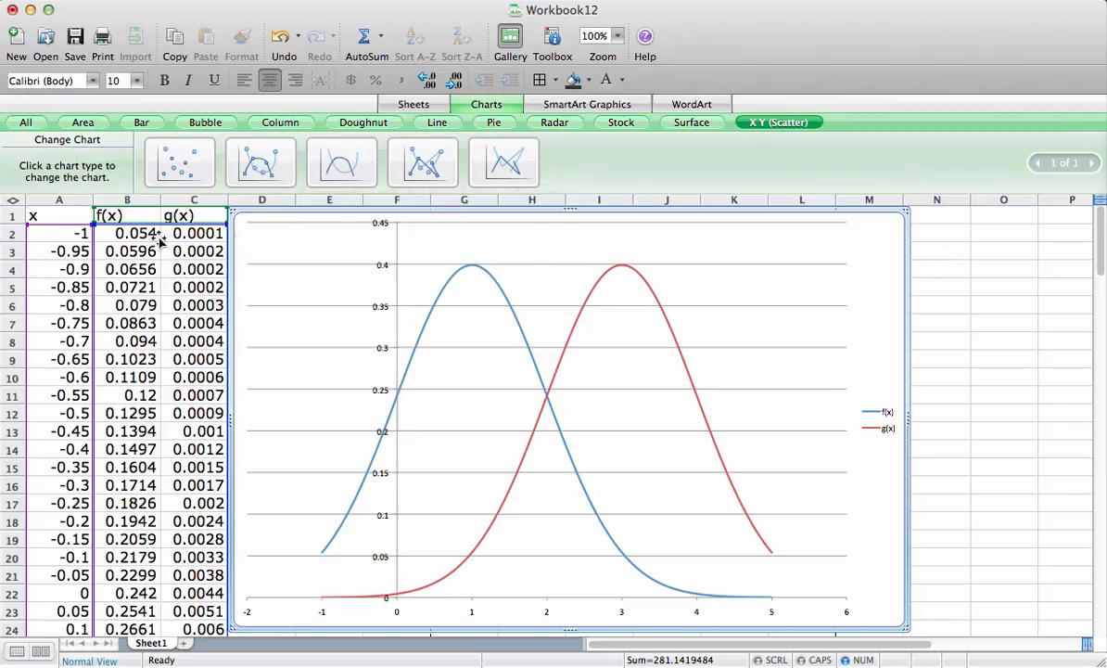
Change B2's NORMDIST to cumulative (TRUE), showing 0.0228
click(125, 234)
double_click(126, 233)
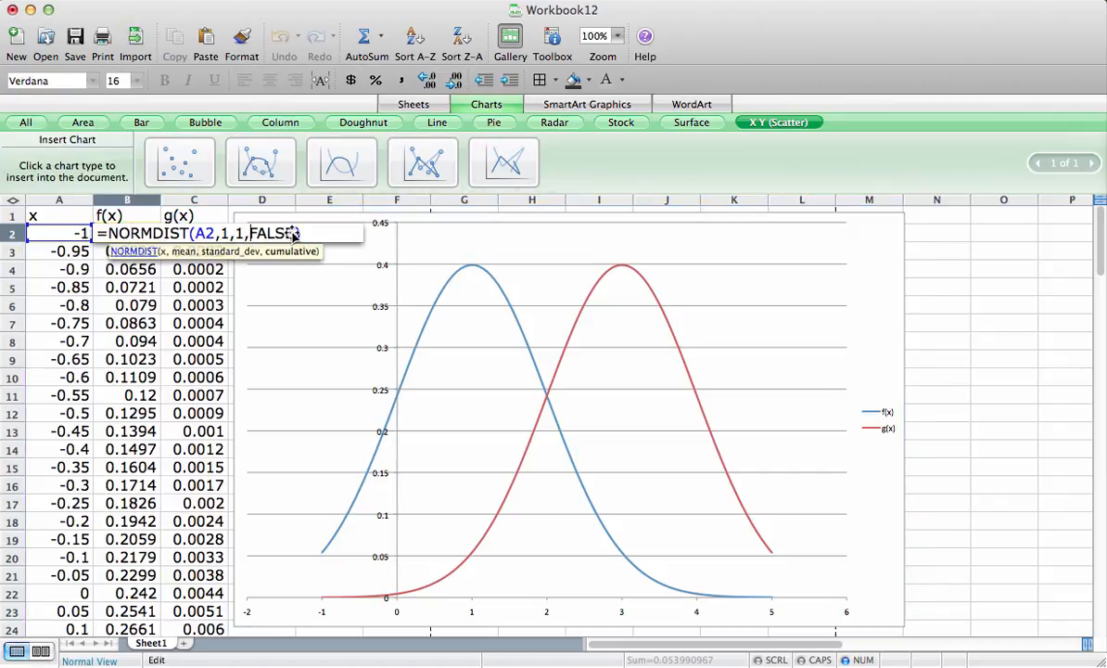
key(BackSpace)
key(BackSpace)
key(BackSpace)
key(BackSpace)
key(BackSpace)
text(true)
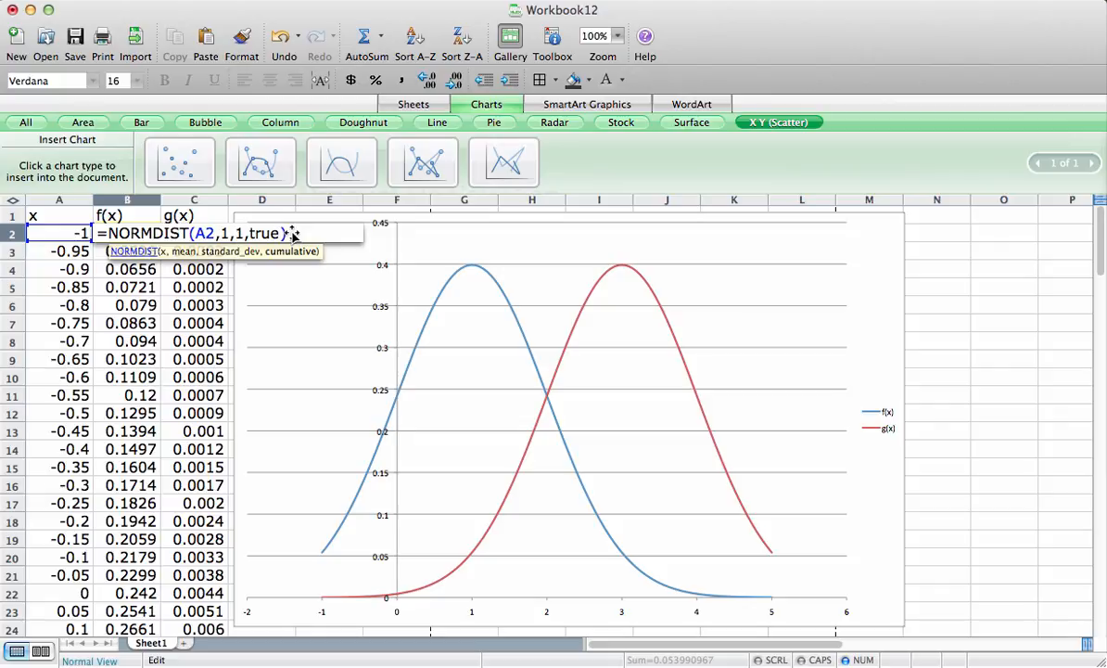
key(Return)
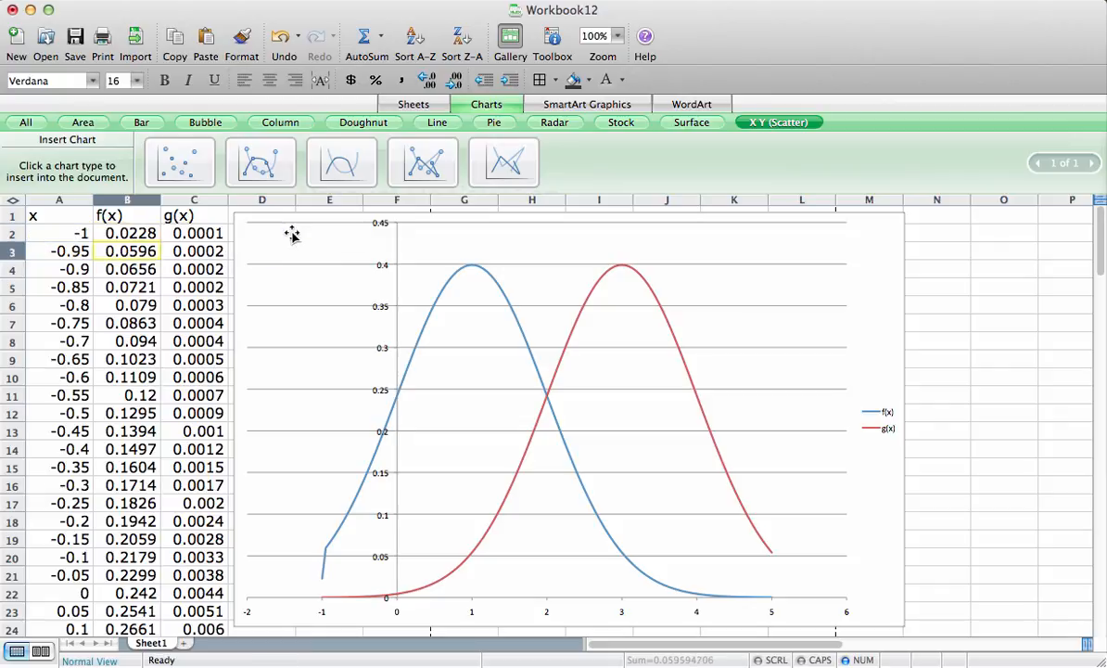
Change C2's NORMDIST to cumulative (TRUE), showing 3.17E-05
click(212, 231)
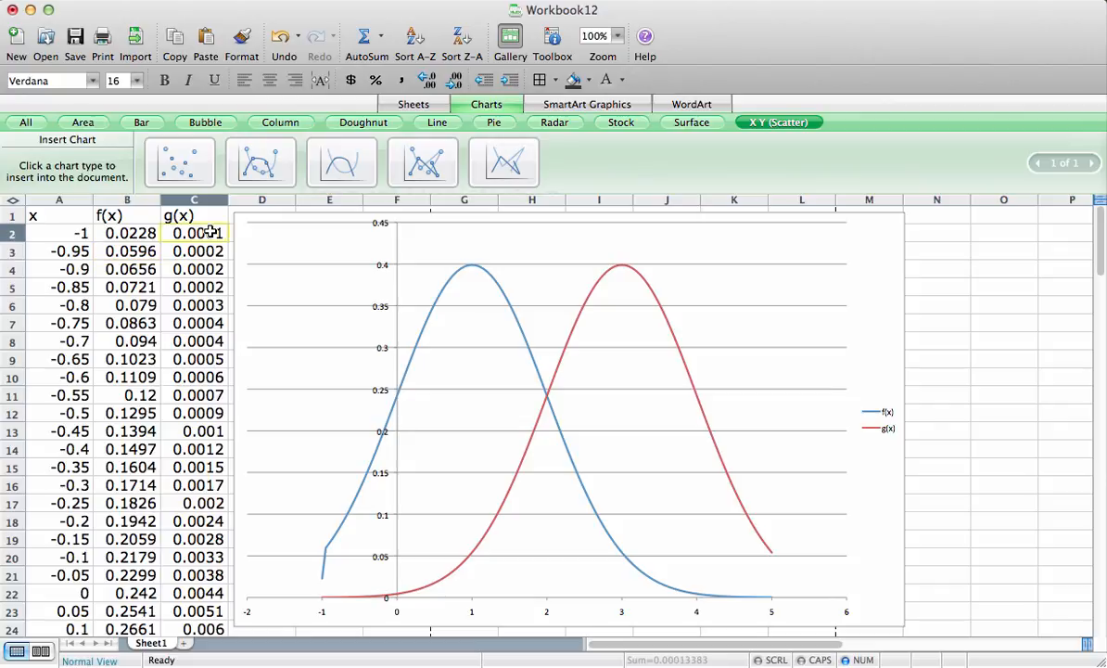
double_click(212, 231)
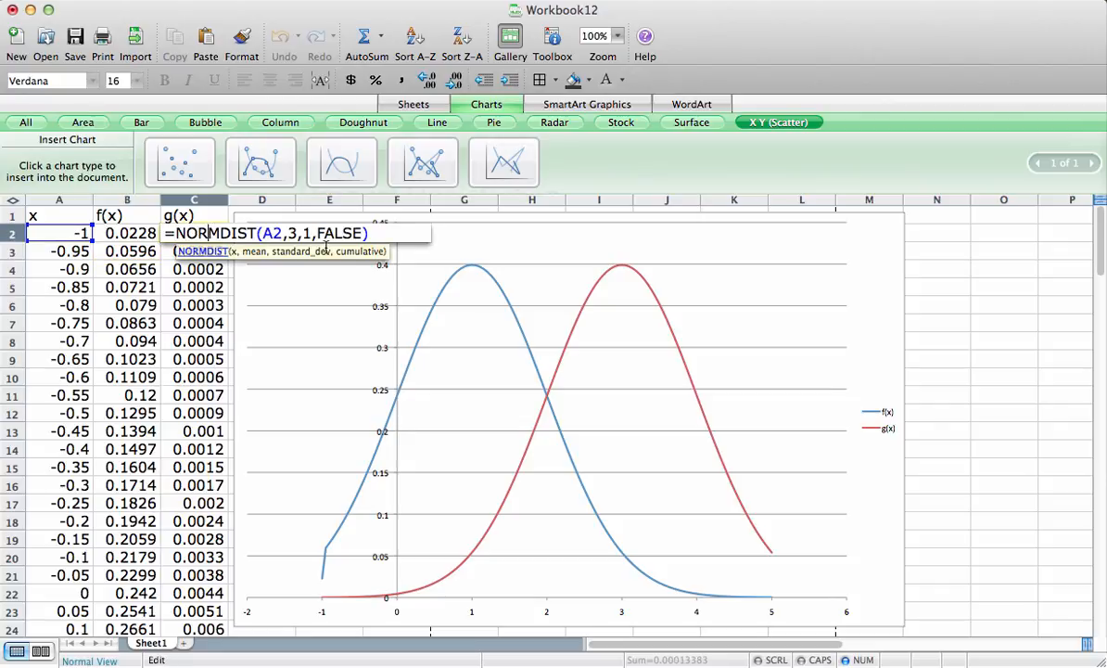
double_click(336, 233)
text(true)
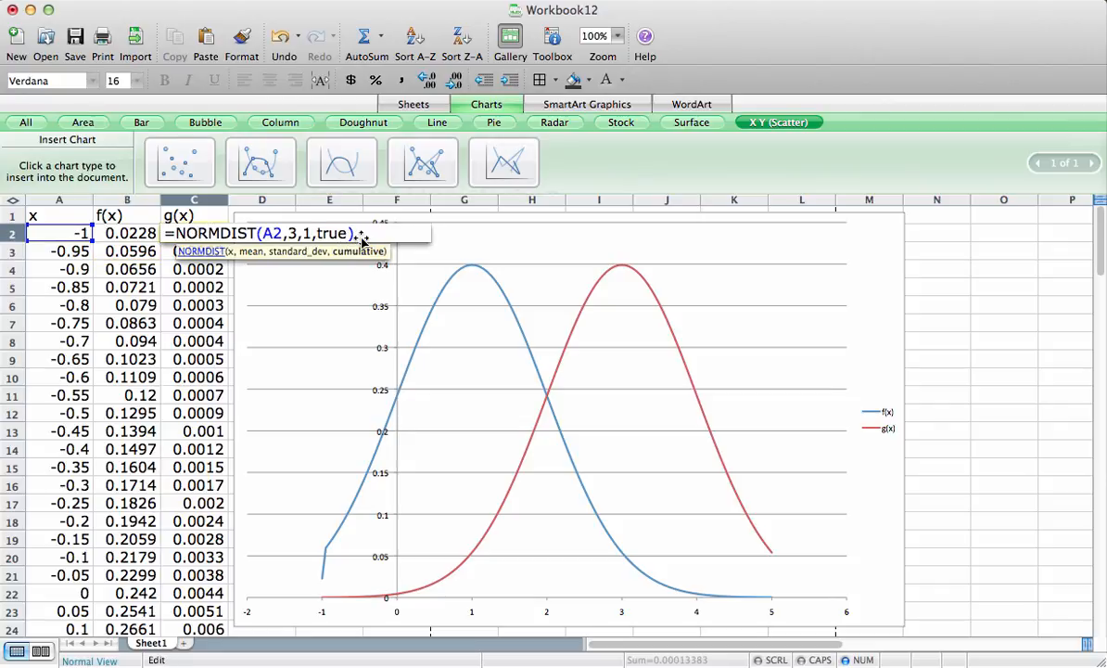
key(Return)
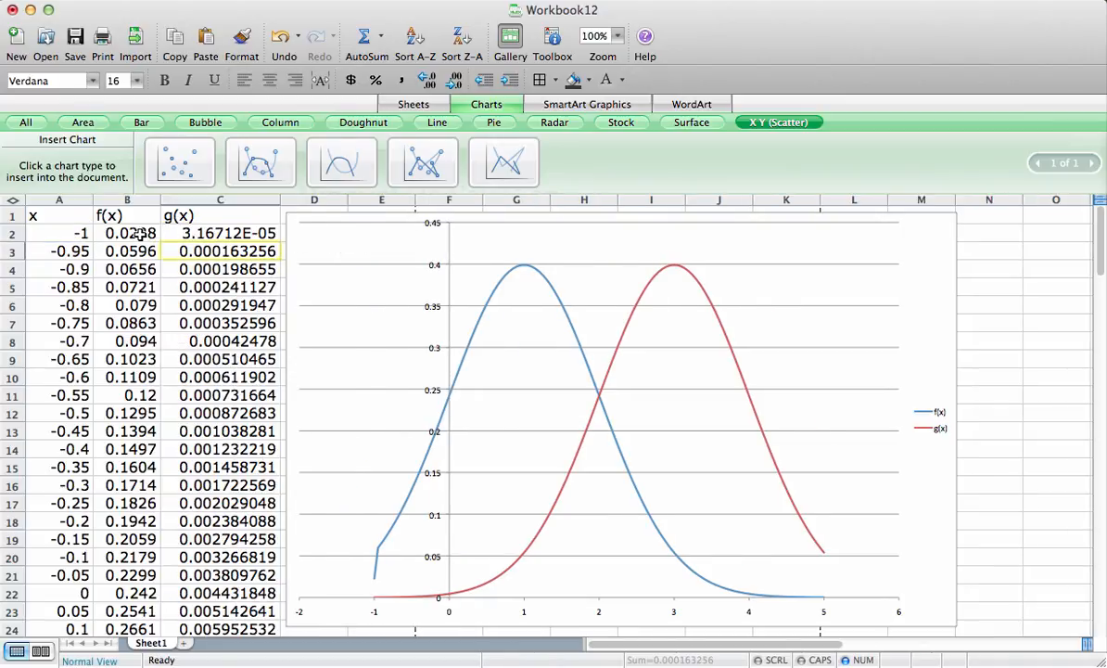
Fill the cumulative f(x) and g(x) formulas from B2:C2 down to row 122
drag(136, 231, 181, 228)
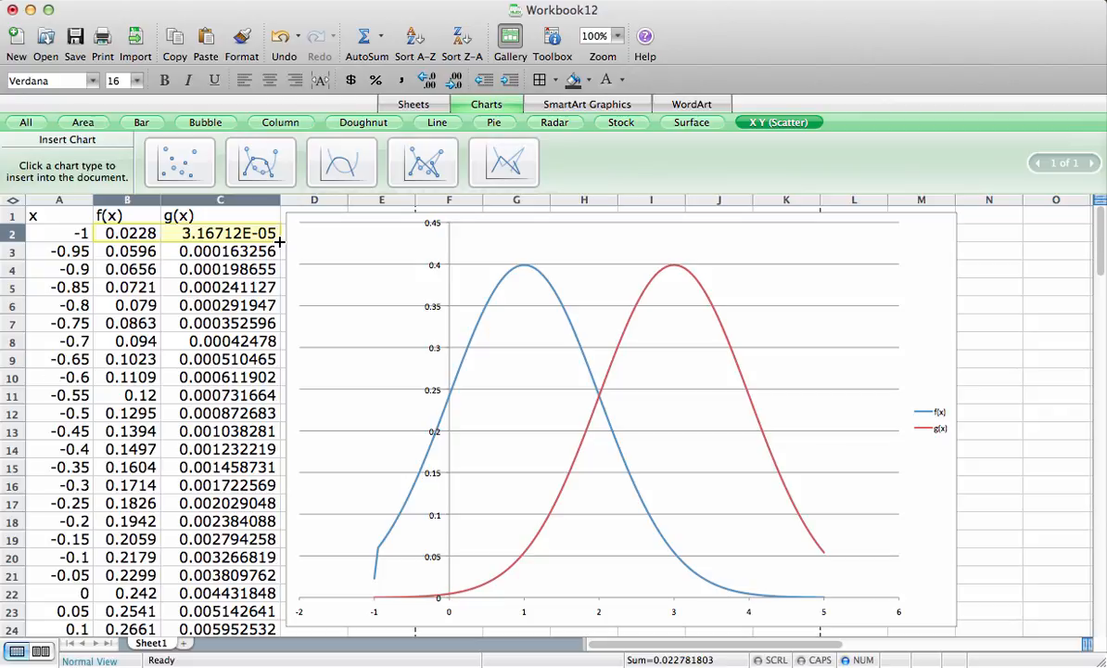
drag(279, 241, 268, 662)
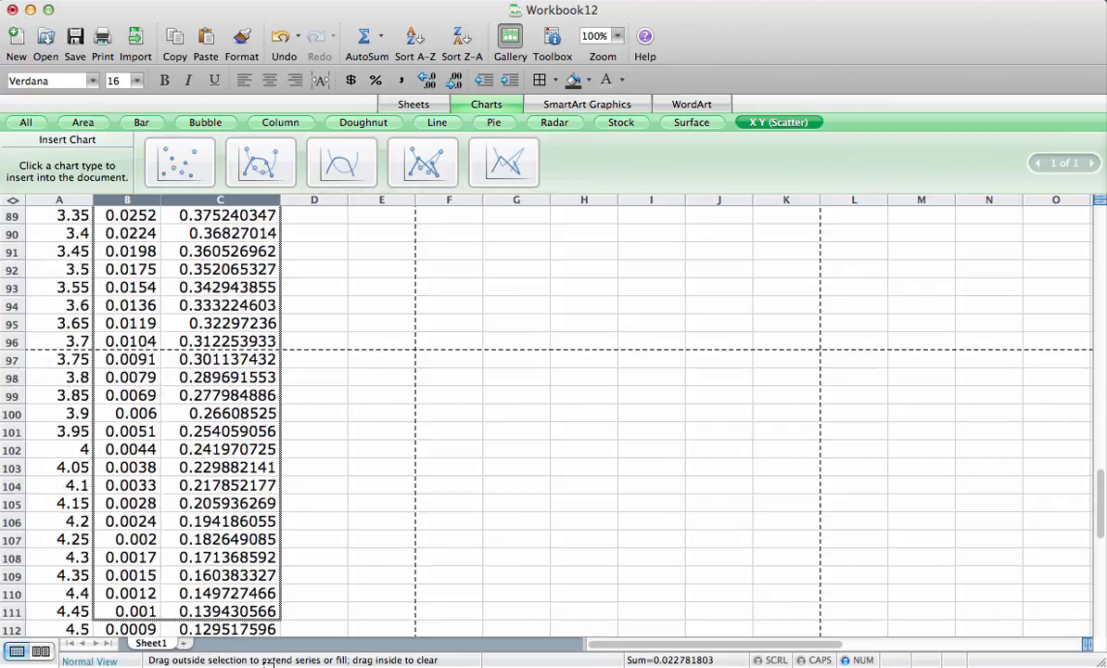
drag(268, 662, 259, 446)
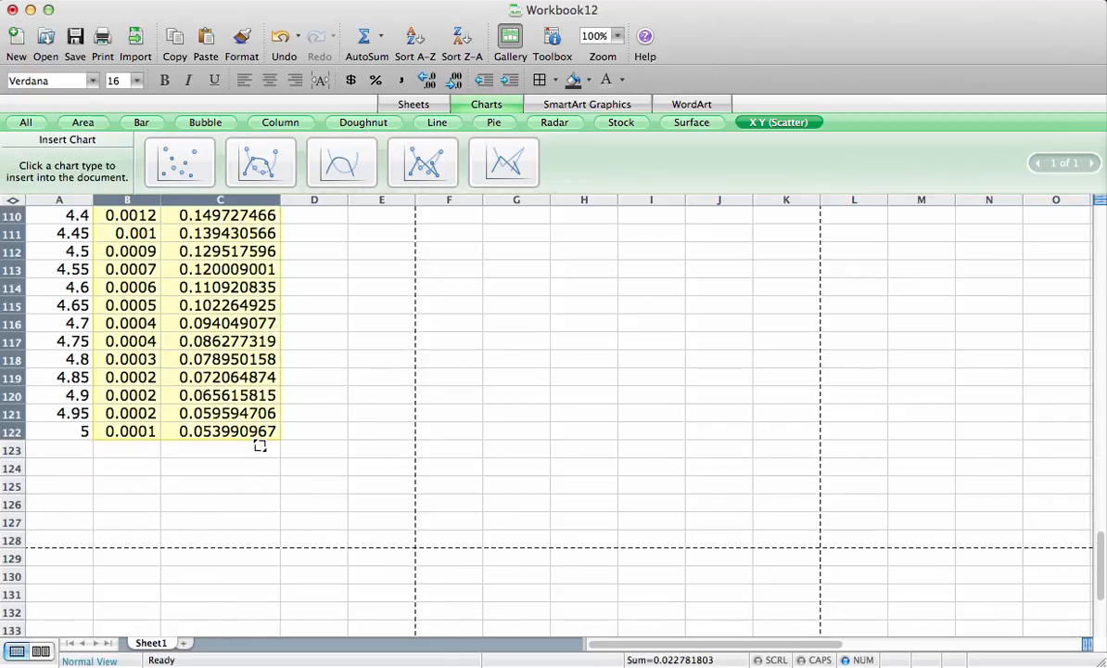